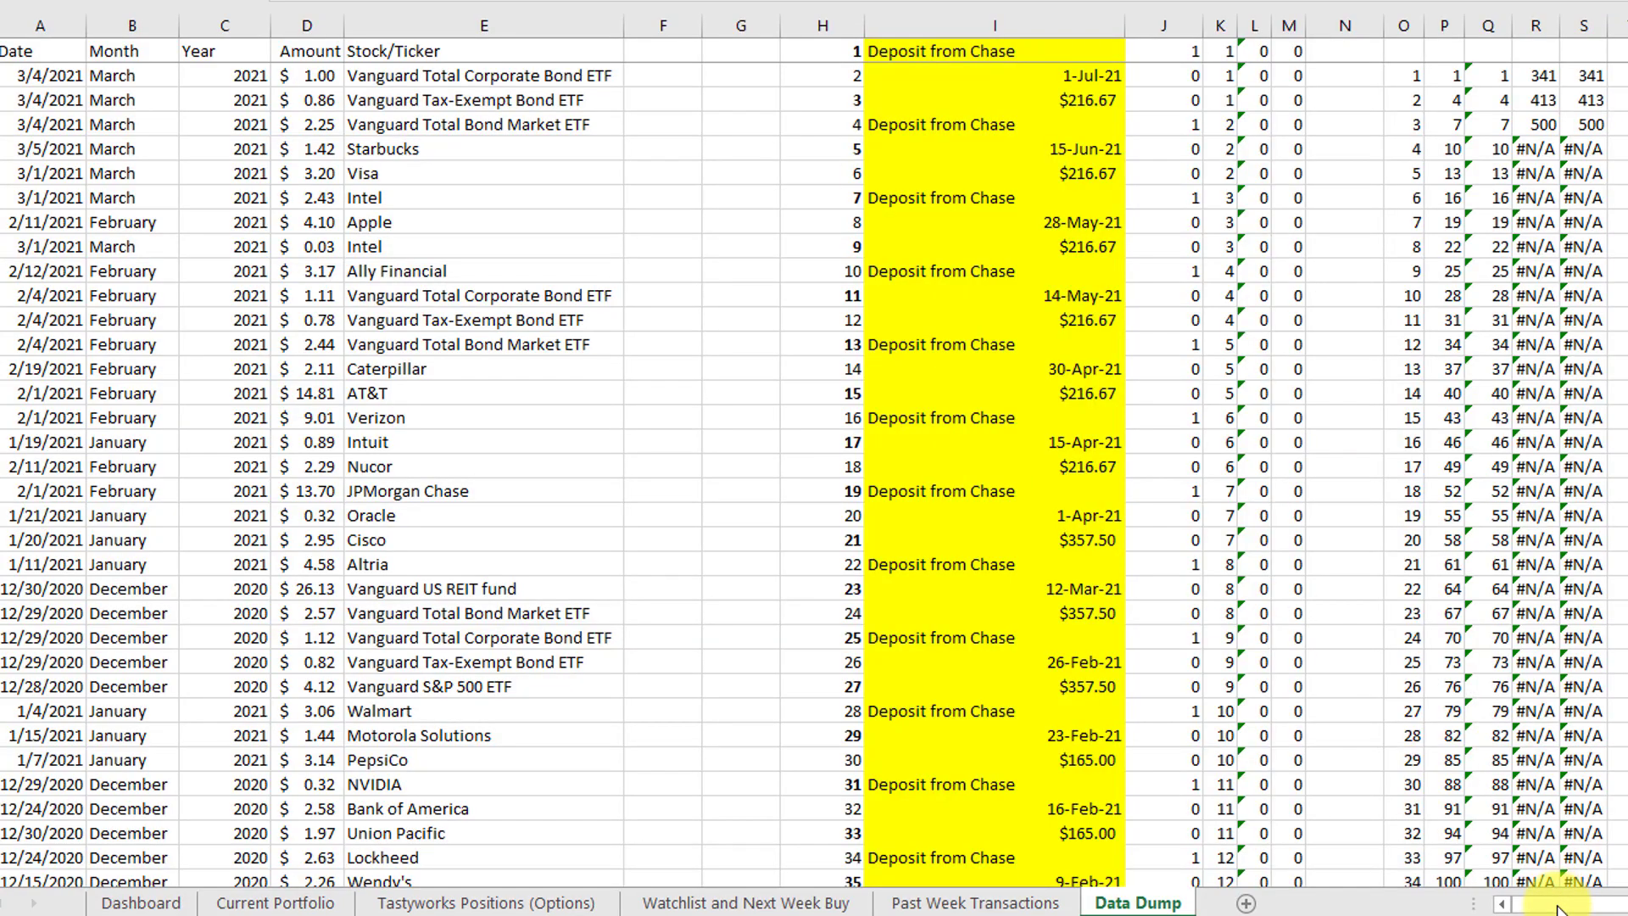
Step: Examine the Industry % of Portfolio table on the Dashboard sheet, focusing on the Payment Processing through Social Media rows
scroll(814, 458, right, 15)
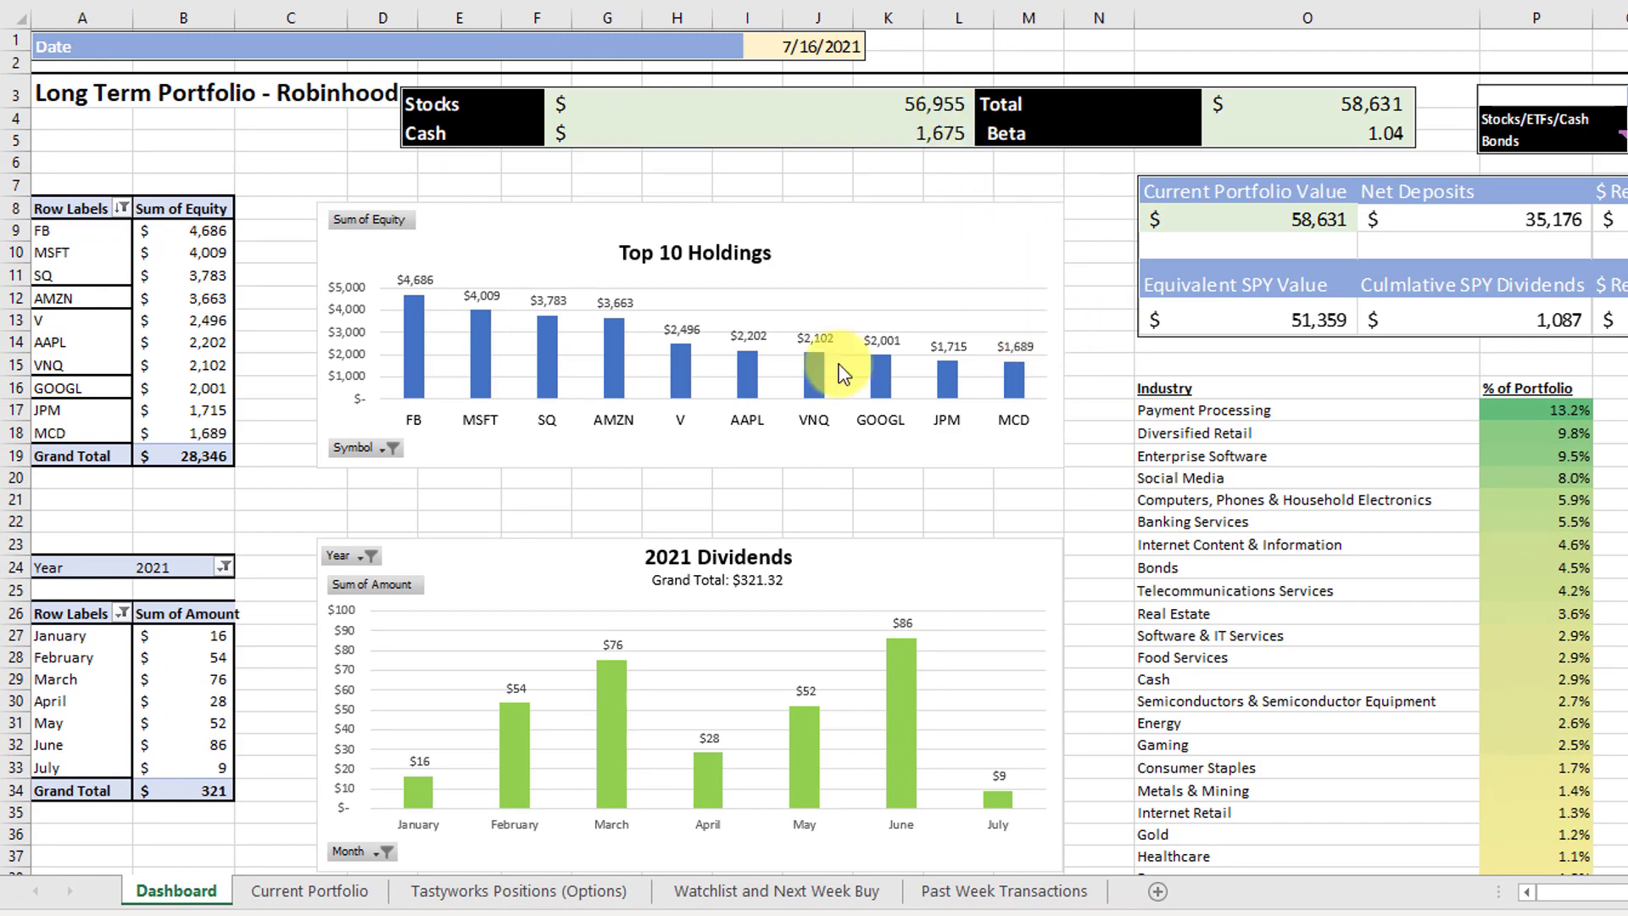
scroll(582, 495, down, 2)
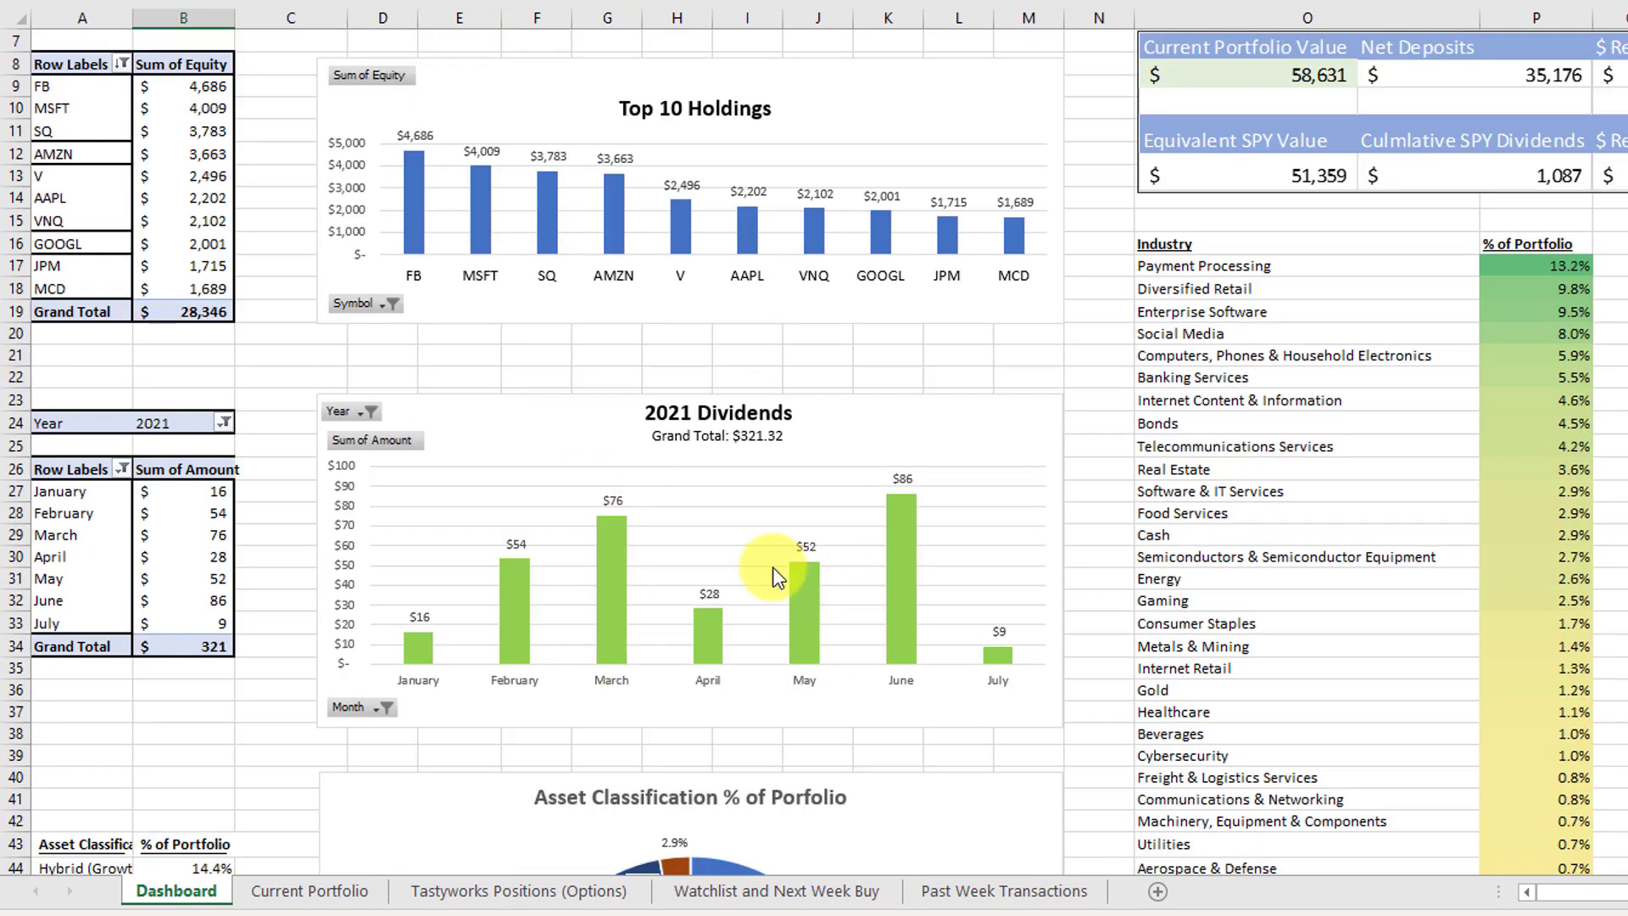
click(1447, 496)
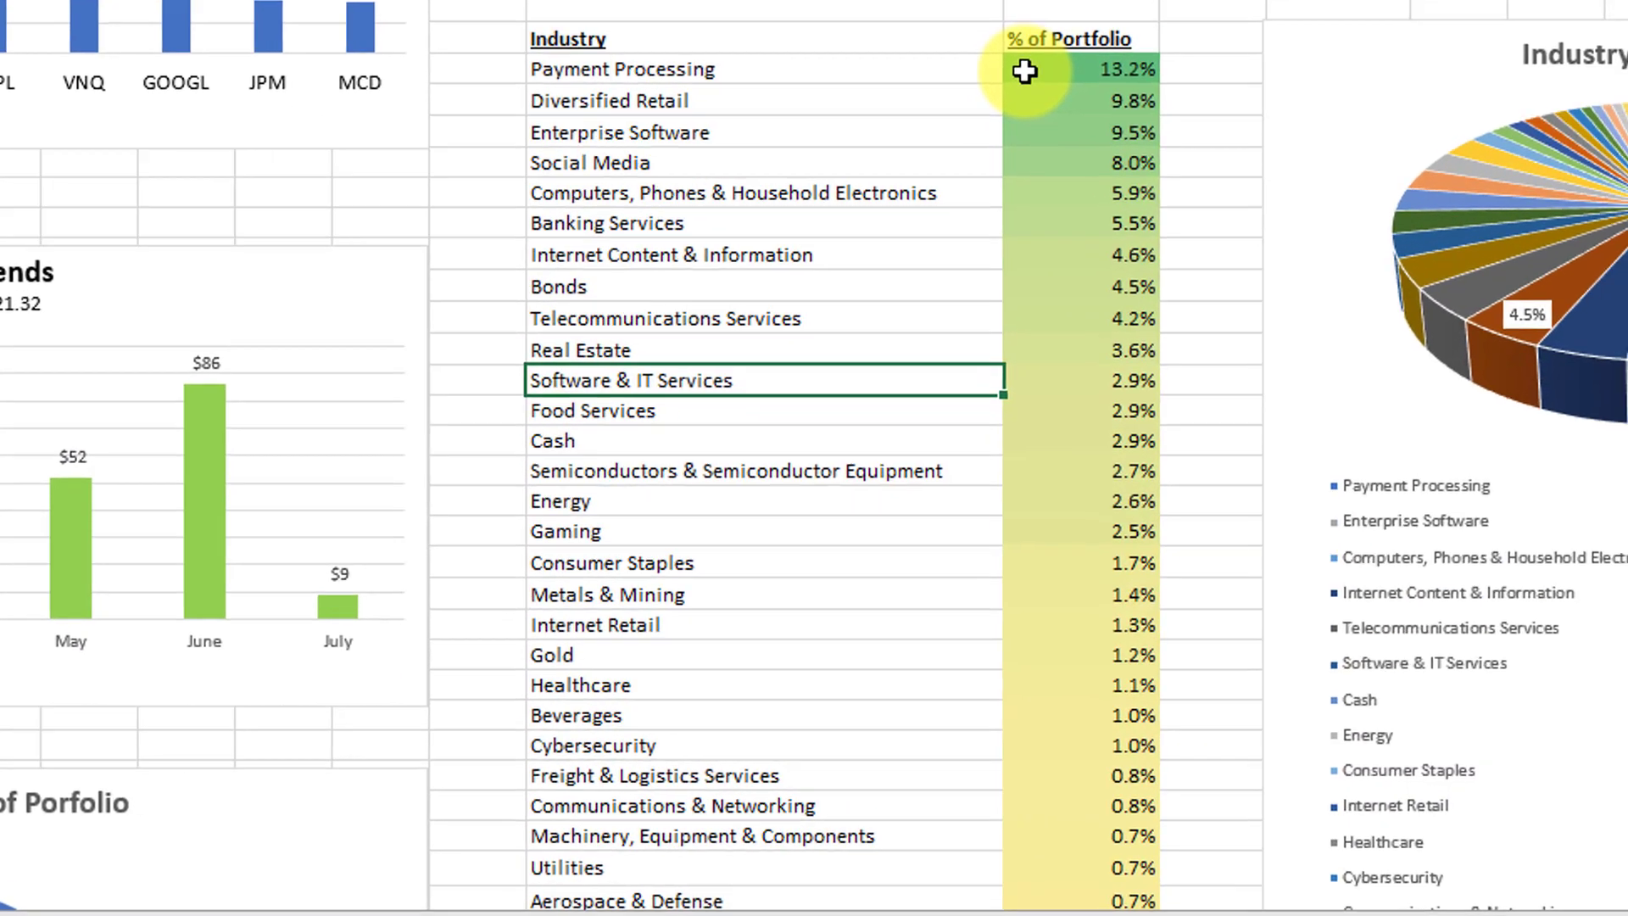
drag(1556, 265, 1556, 311)
drag(998, 238, 984, 868)
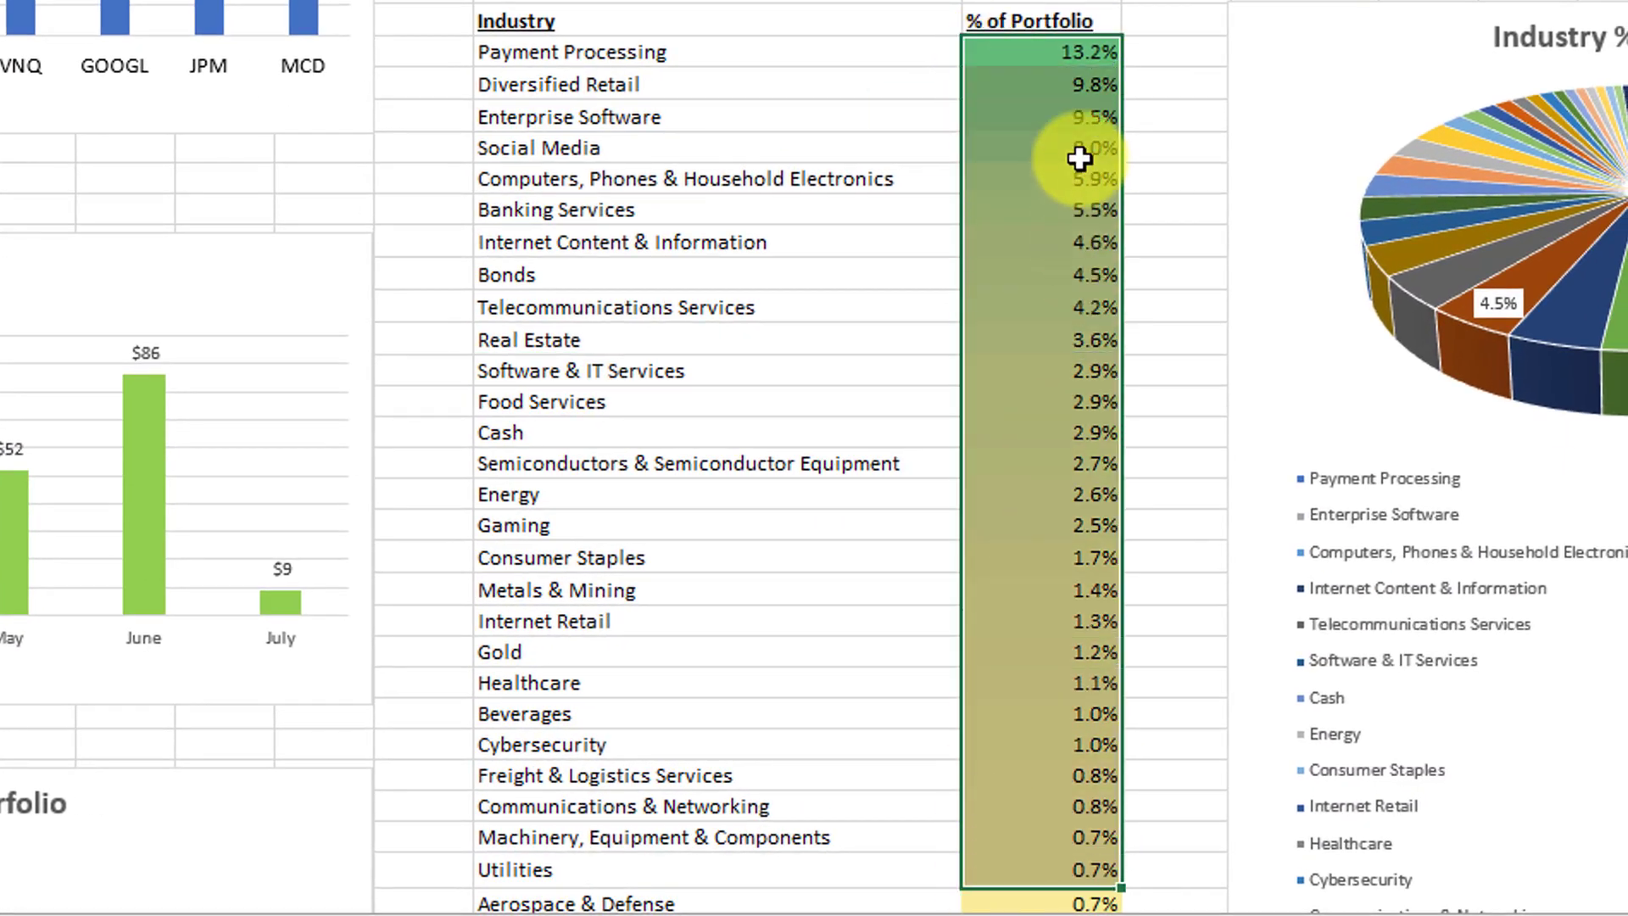
click(1076, 80)
drag(1057, 49, 1075, 146)
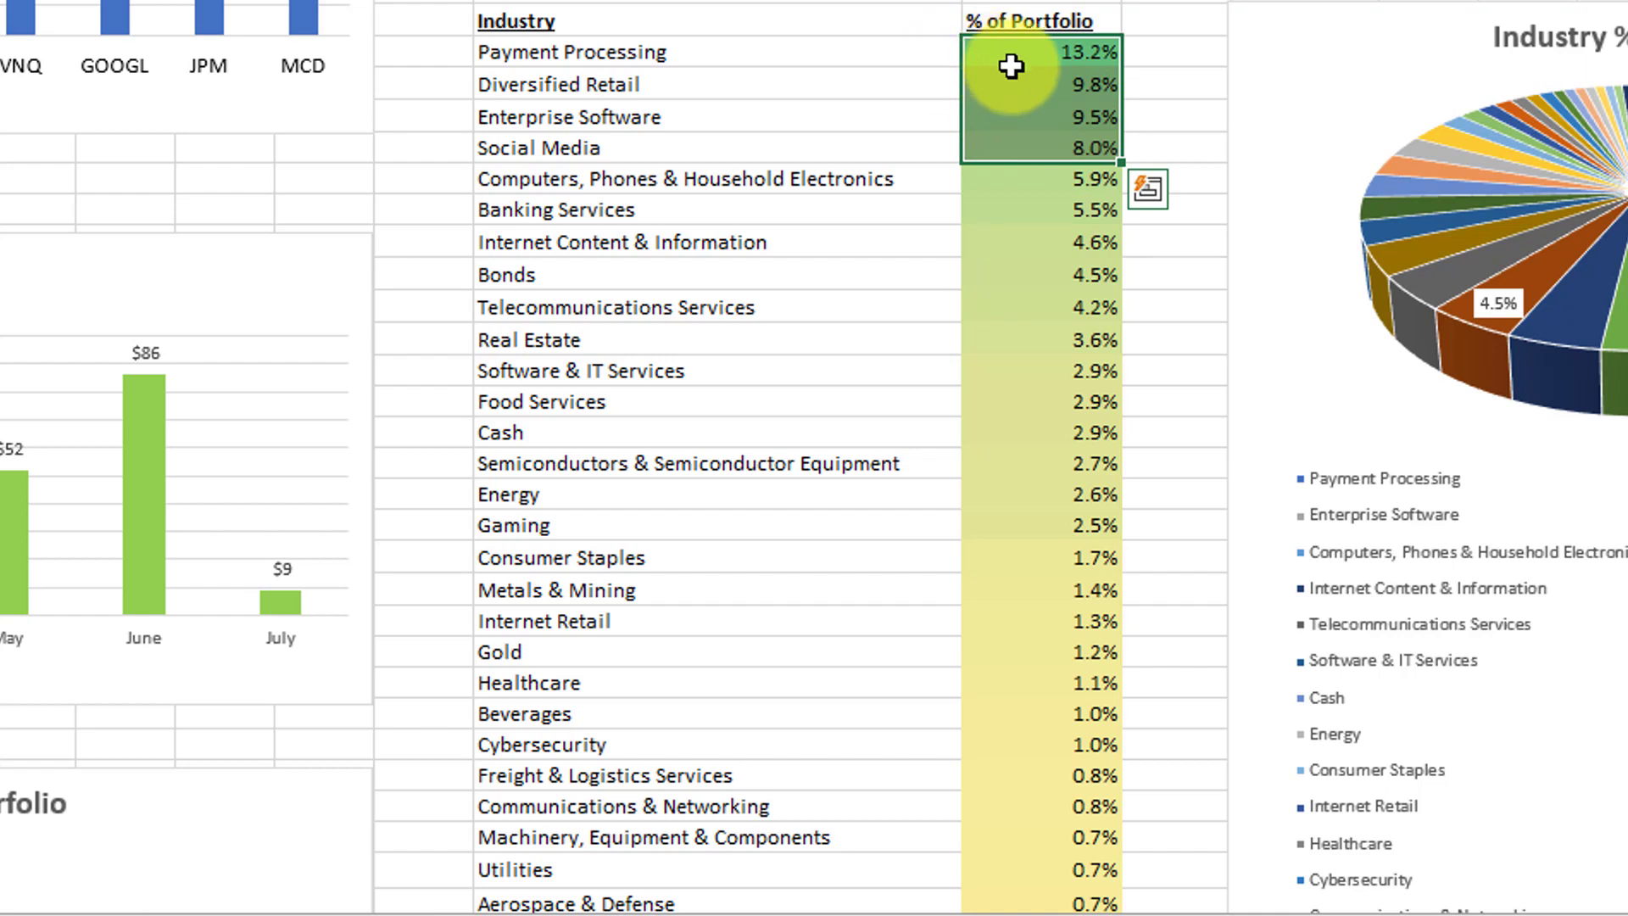
click(1032, 85)
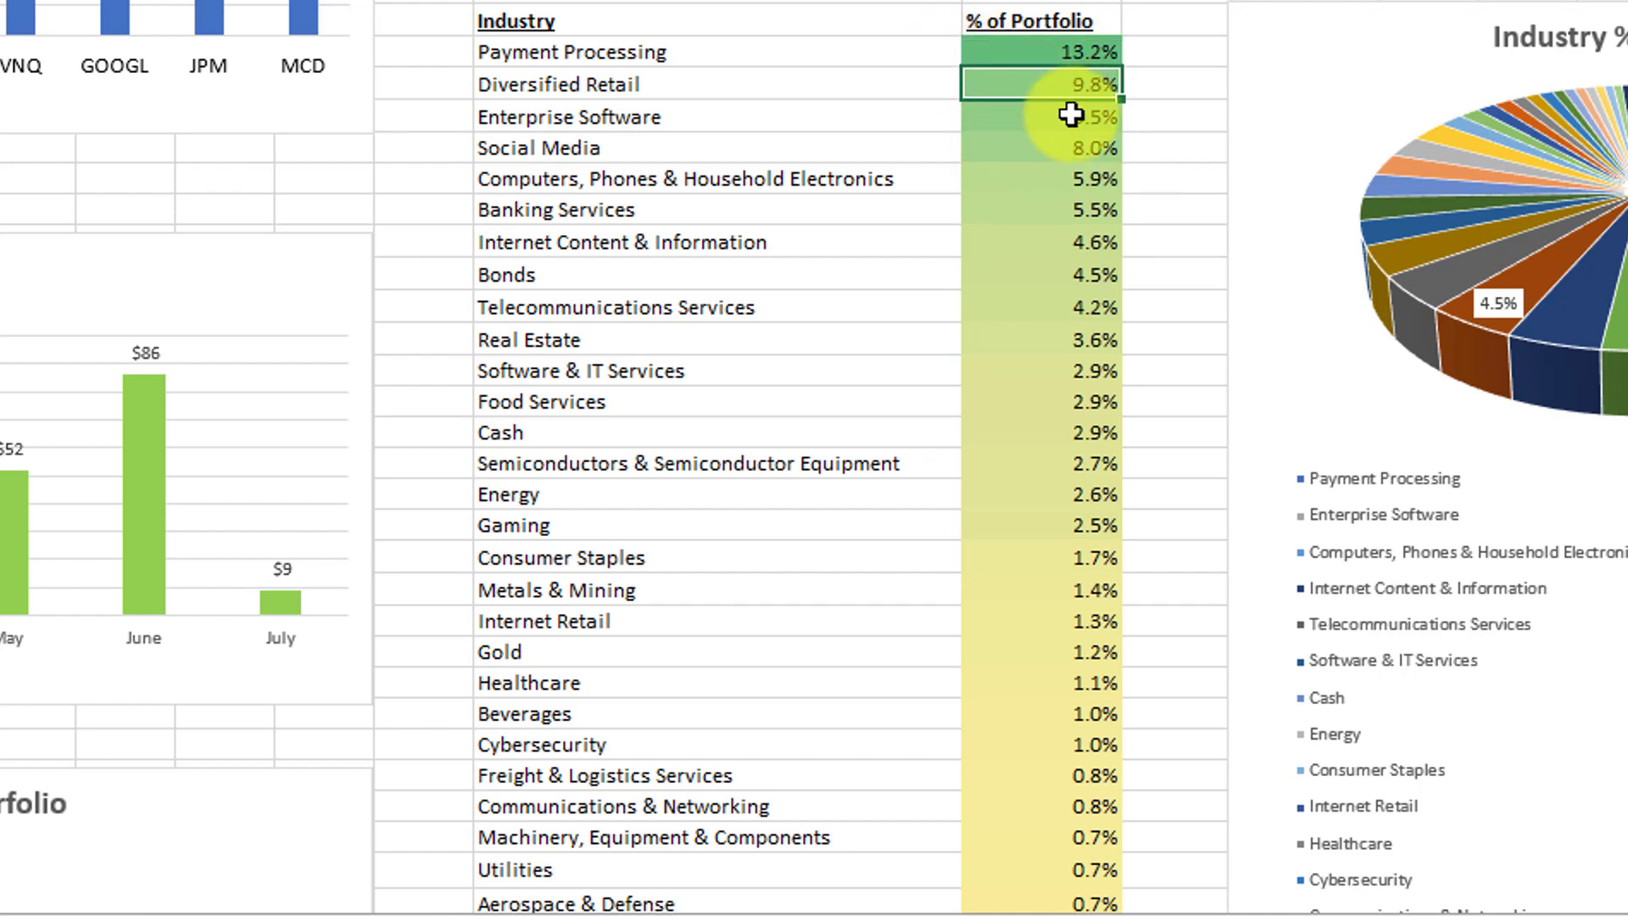
click(1066, 116)
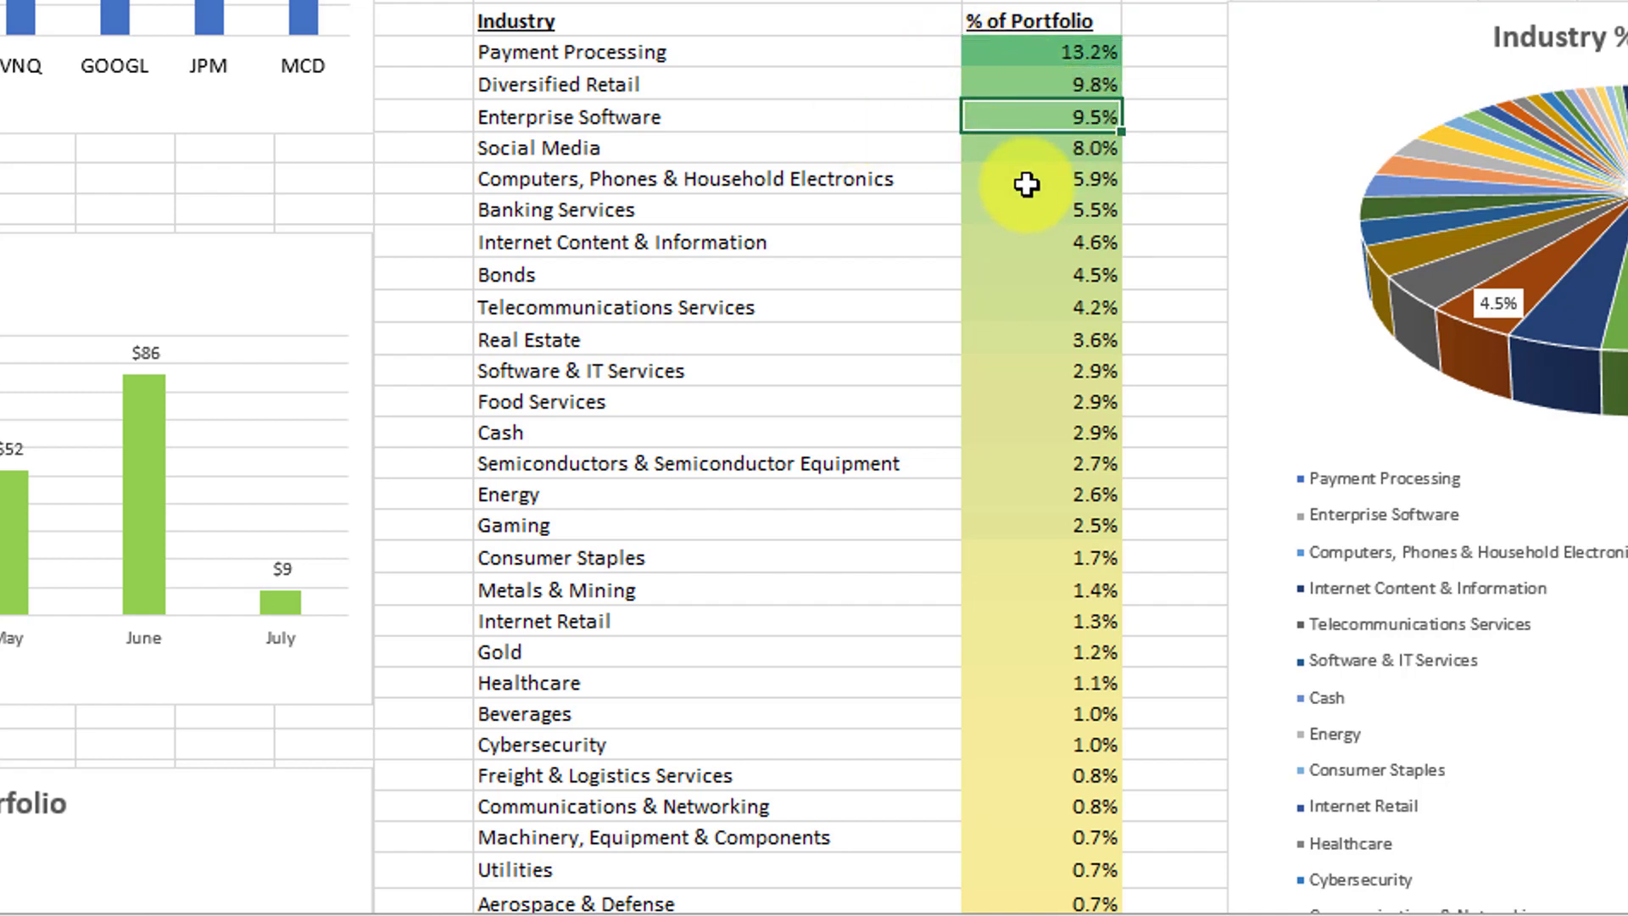
click(1073, 156)
Step: Examine the Sector % of Portfolio table below the industry breakdown, focusing on Technology through Consumer Defensive
scroll(545, 454, down, 11)
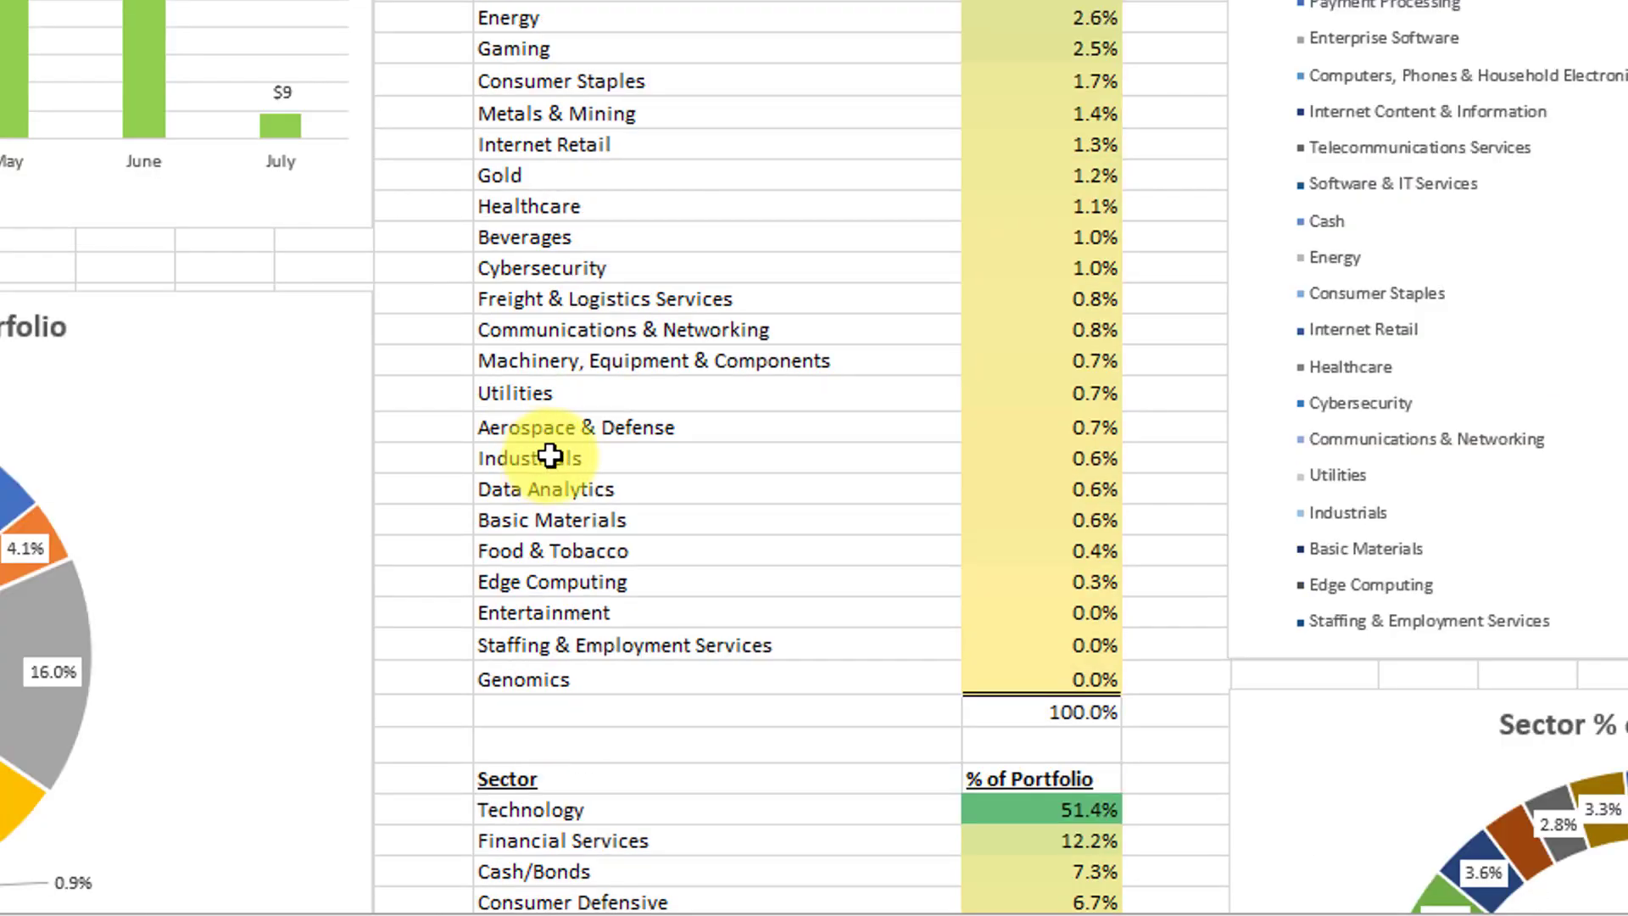
drag(1061, 253, 1050, 598)
click(1065, 255)
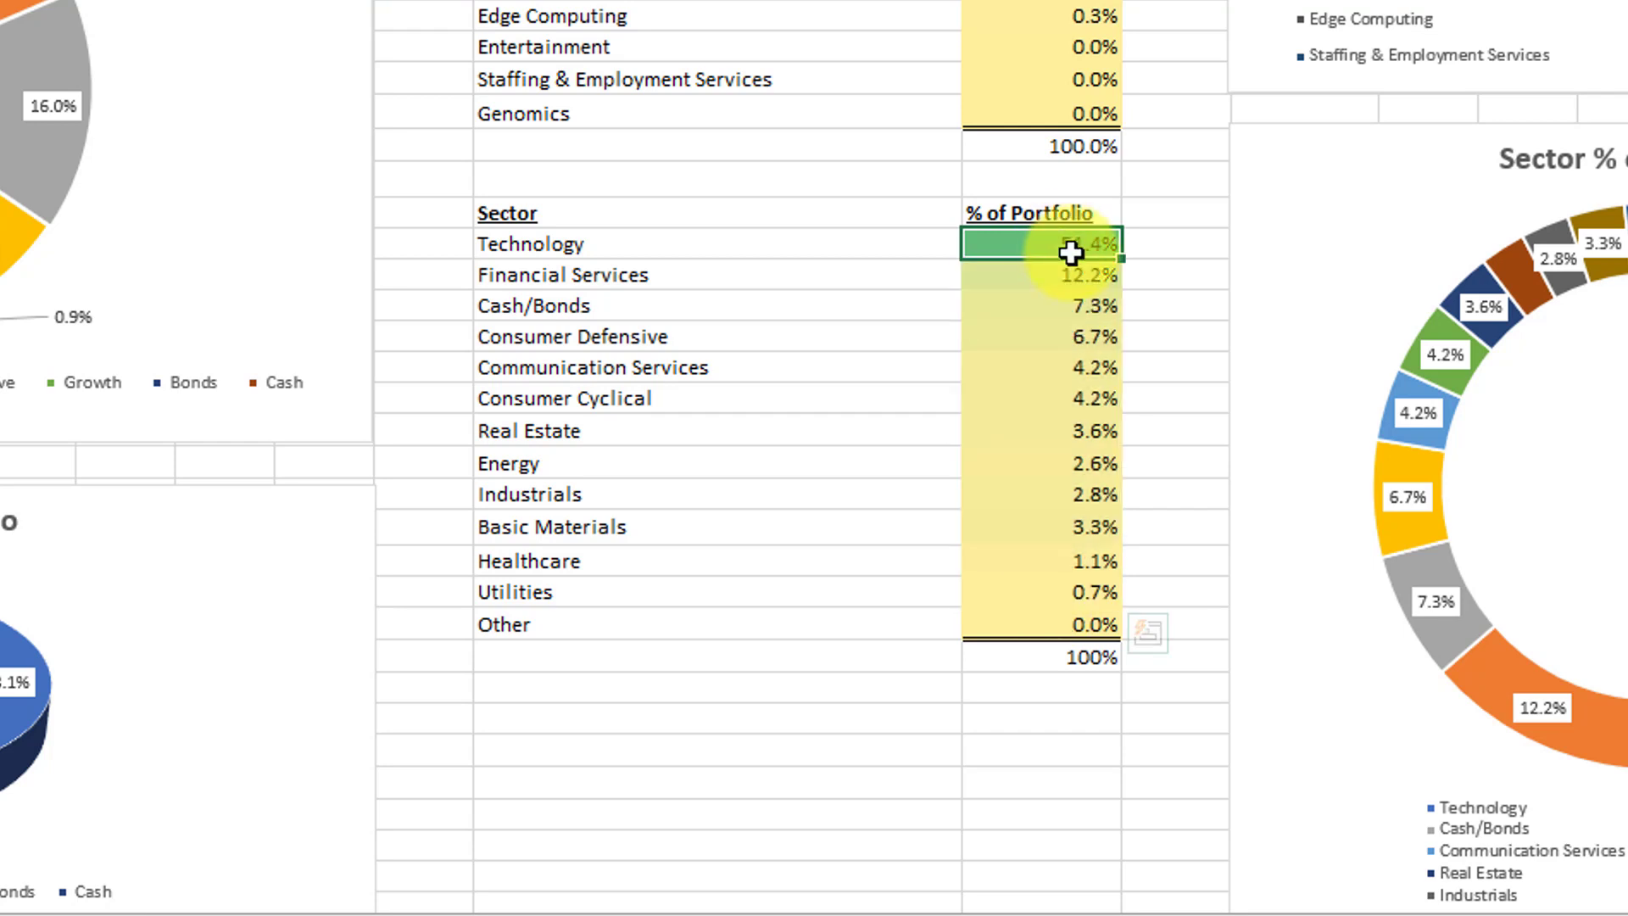
drag(1071, 251, 1101, 338)
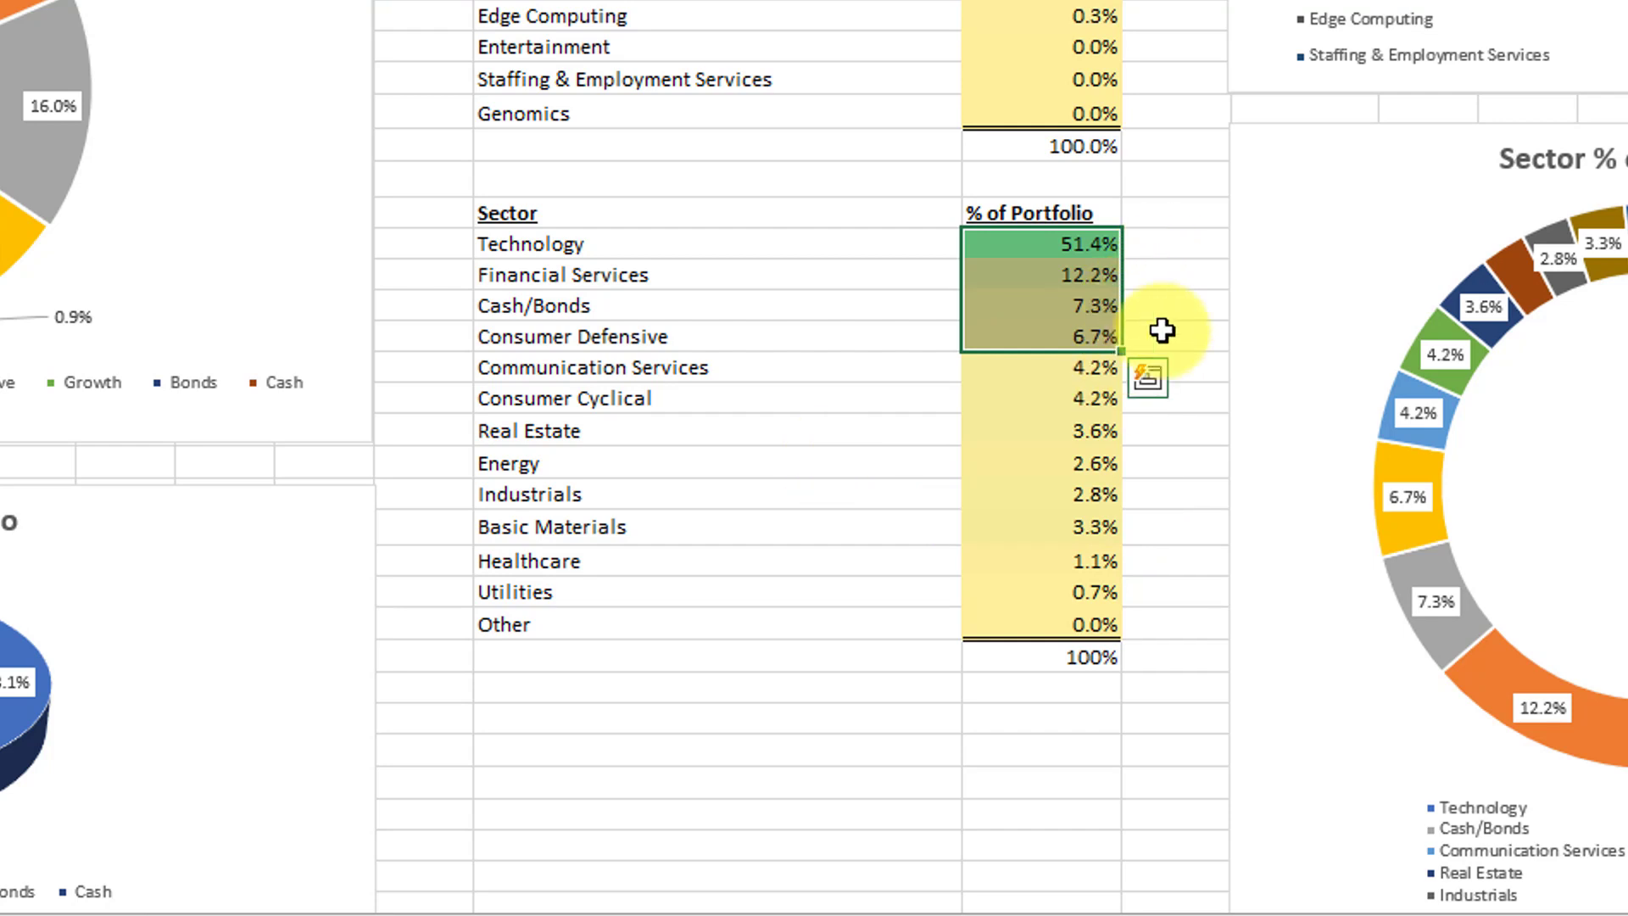
key(Up)
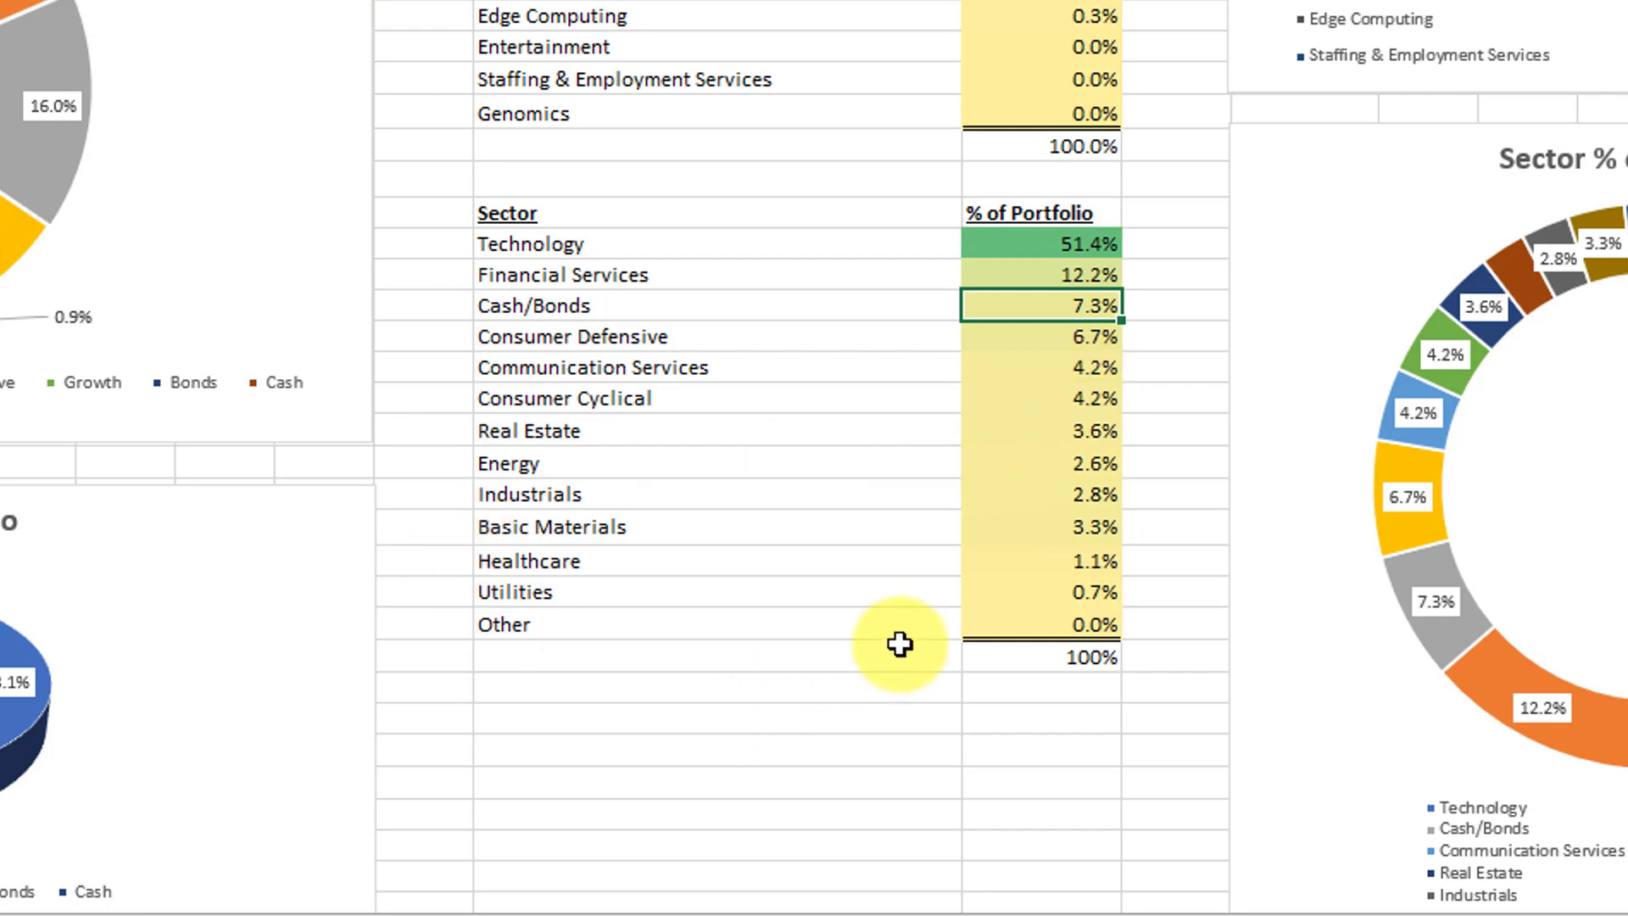
click(864, 914)
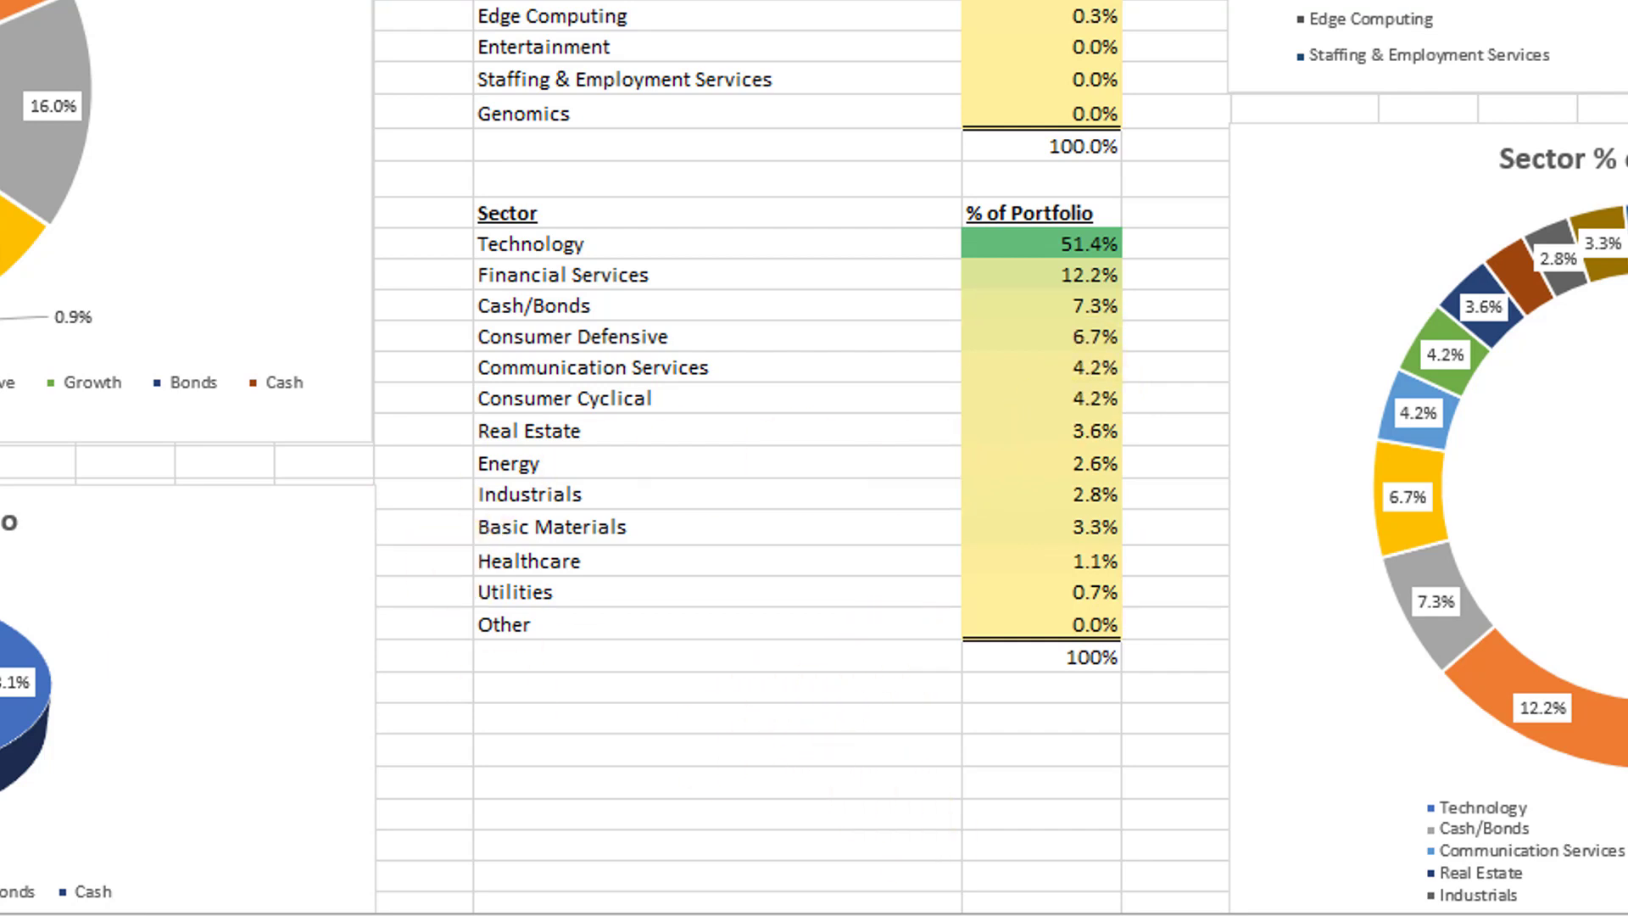
click(812, 430)
scroll(814, 458, down, 2)
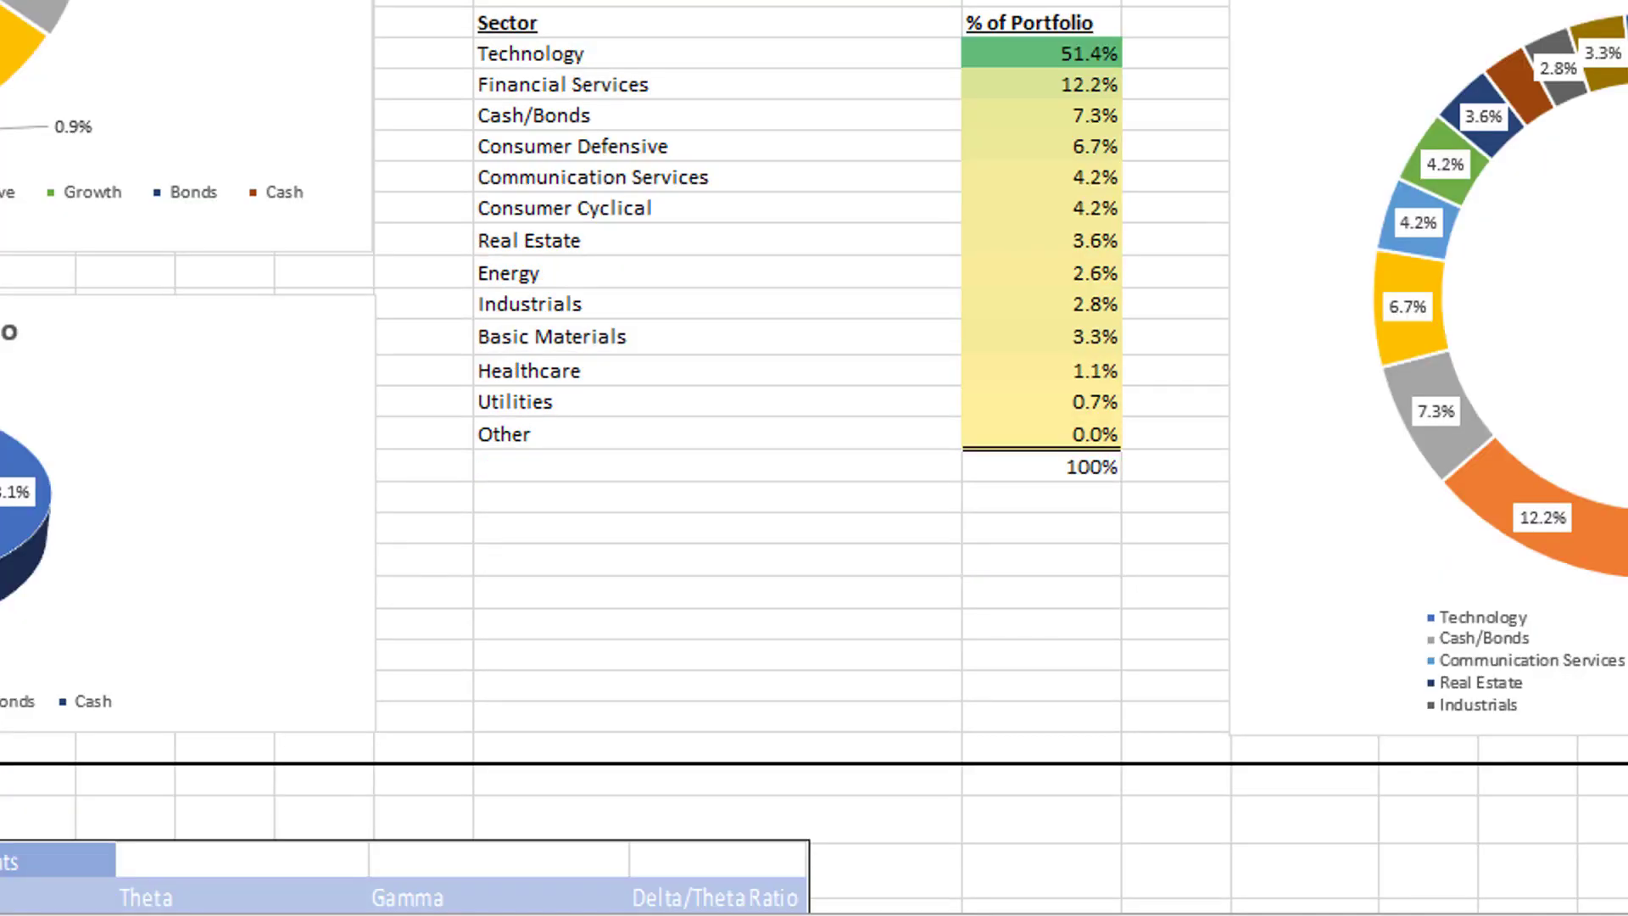
Step: Examine the Market Cap breakdown on the Dashboard and read the size-threshold comments on its Mega, Large, Mid and Small categories
scroll(814, 458, up, 20)
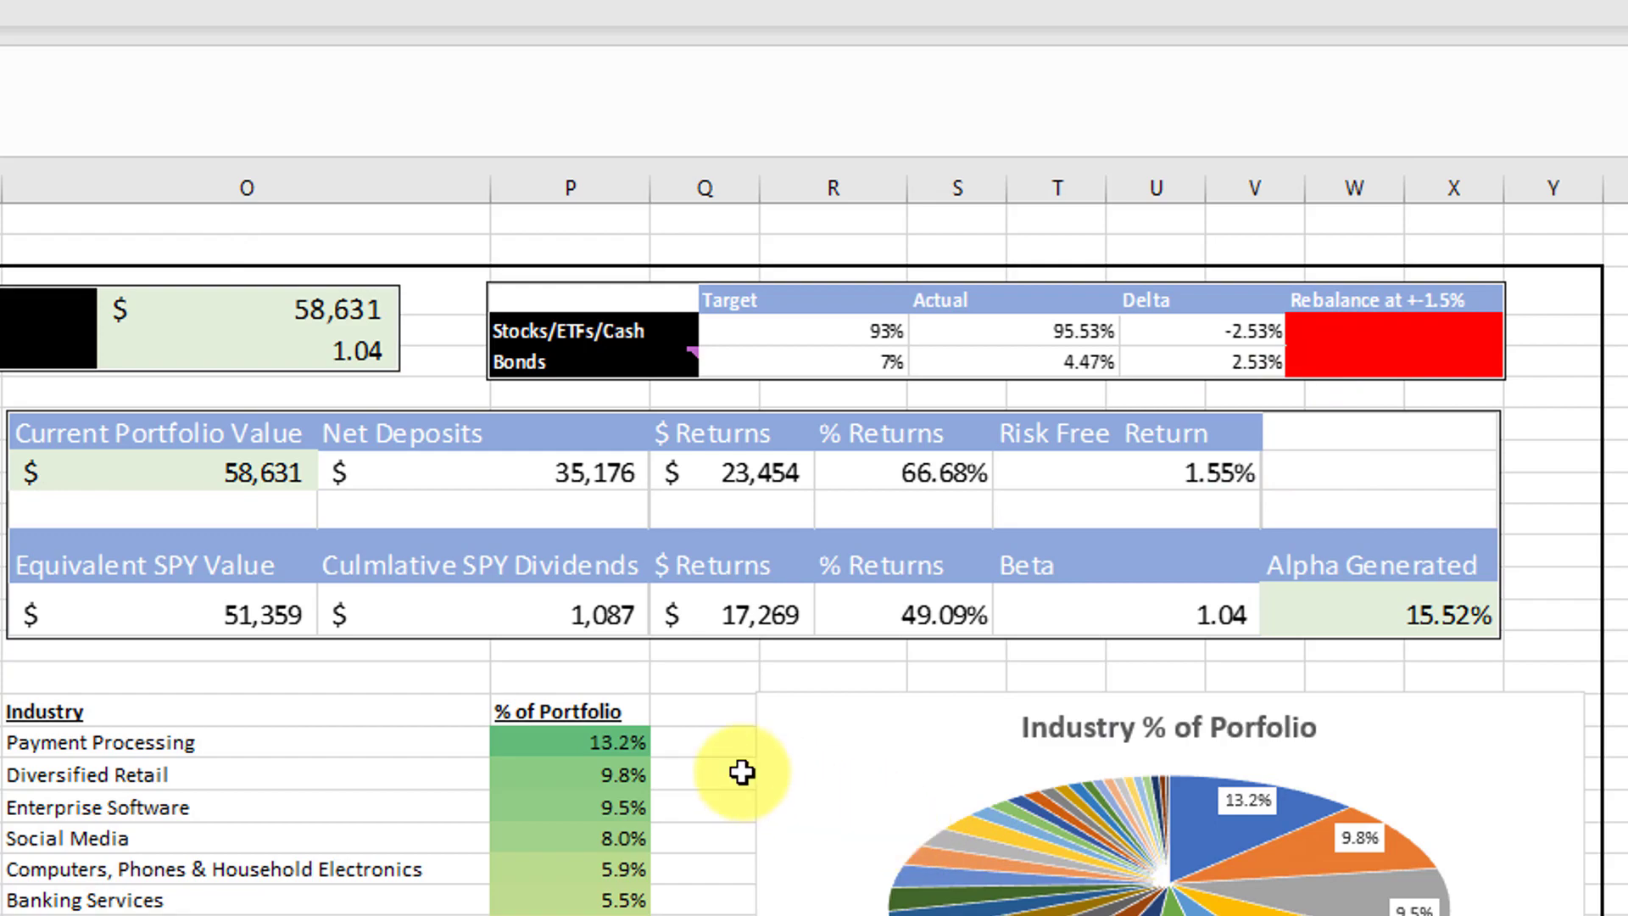
scroll(742, 772, down, 1)
scroll(742, 771, down, 9)
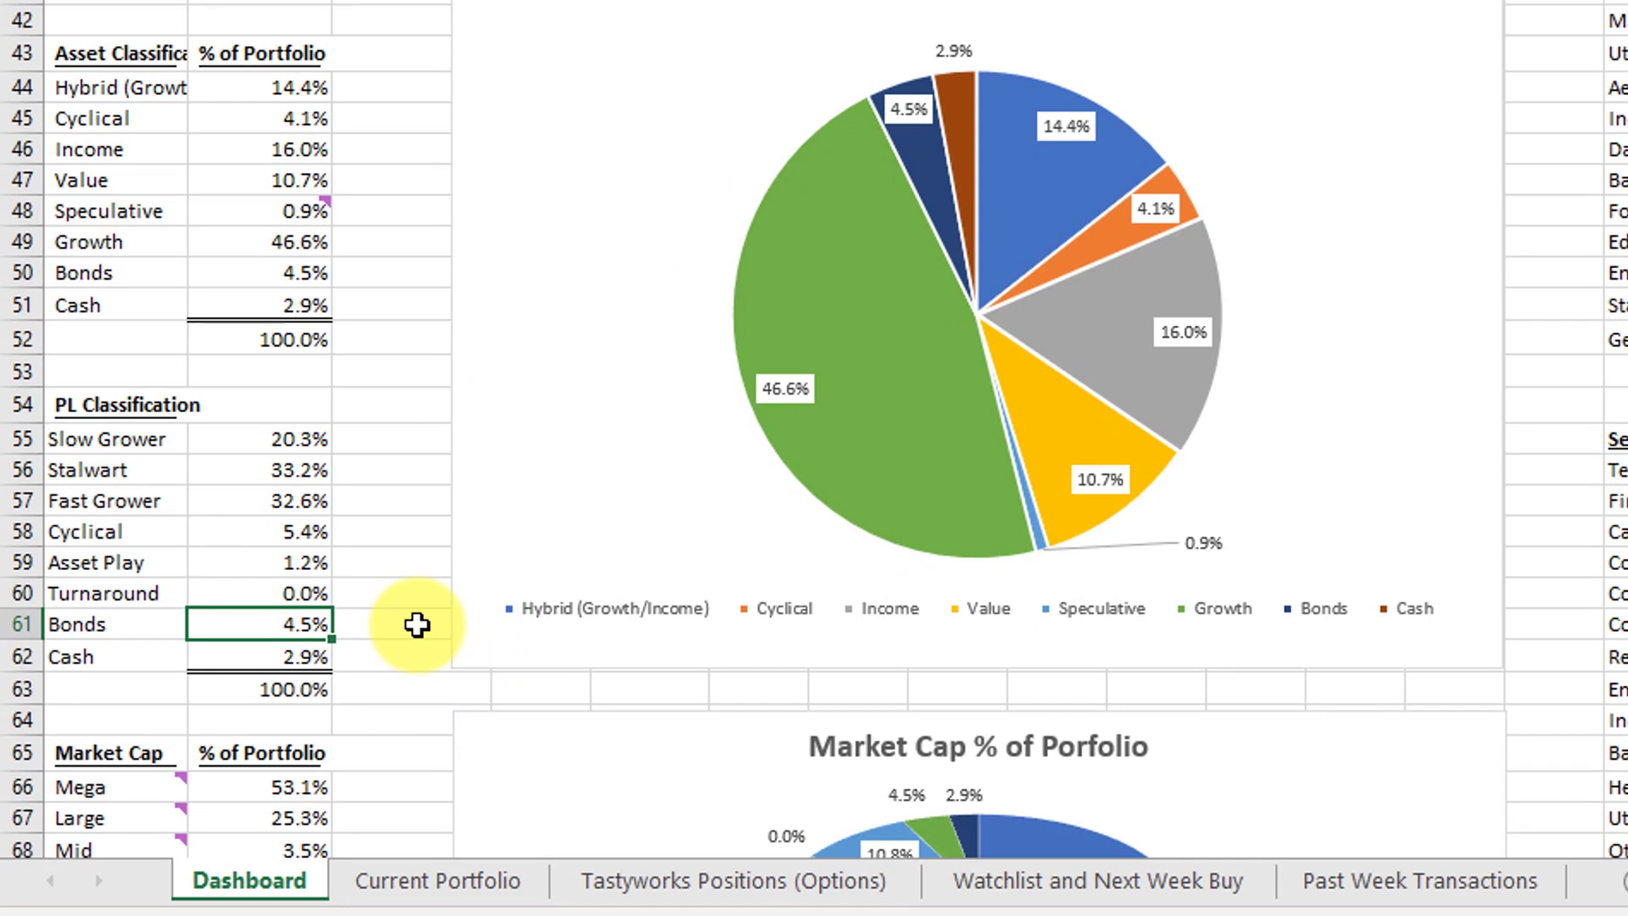
scroll(416, 624, down, 2)
scroll(416, 625, down, 1)
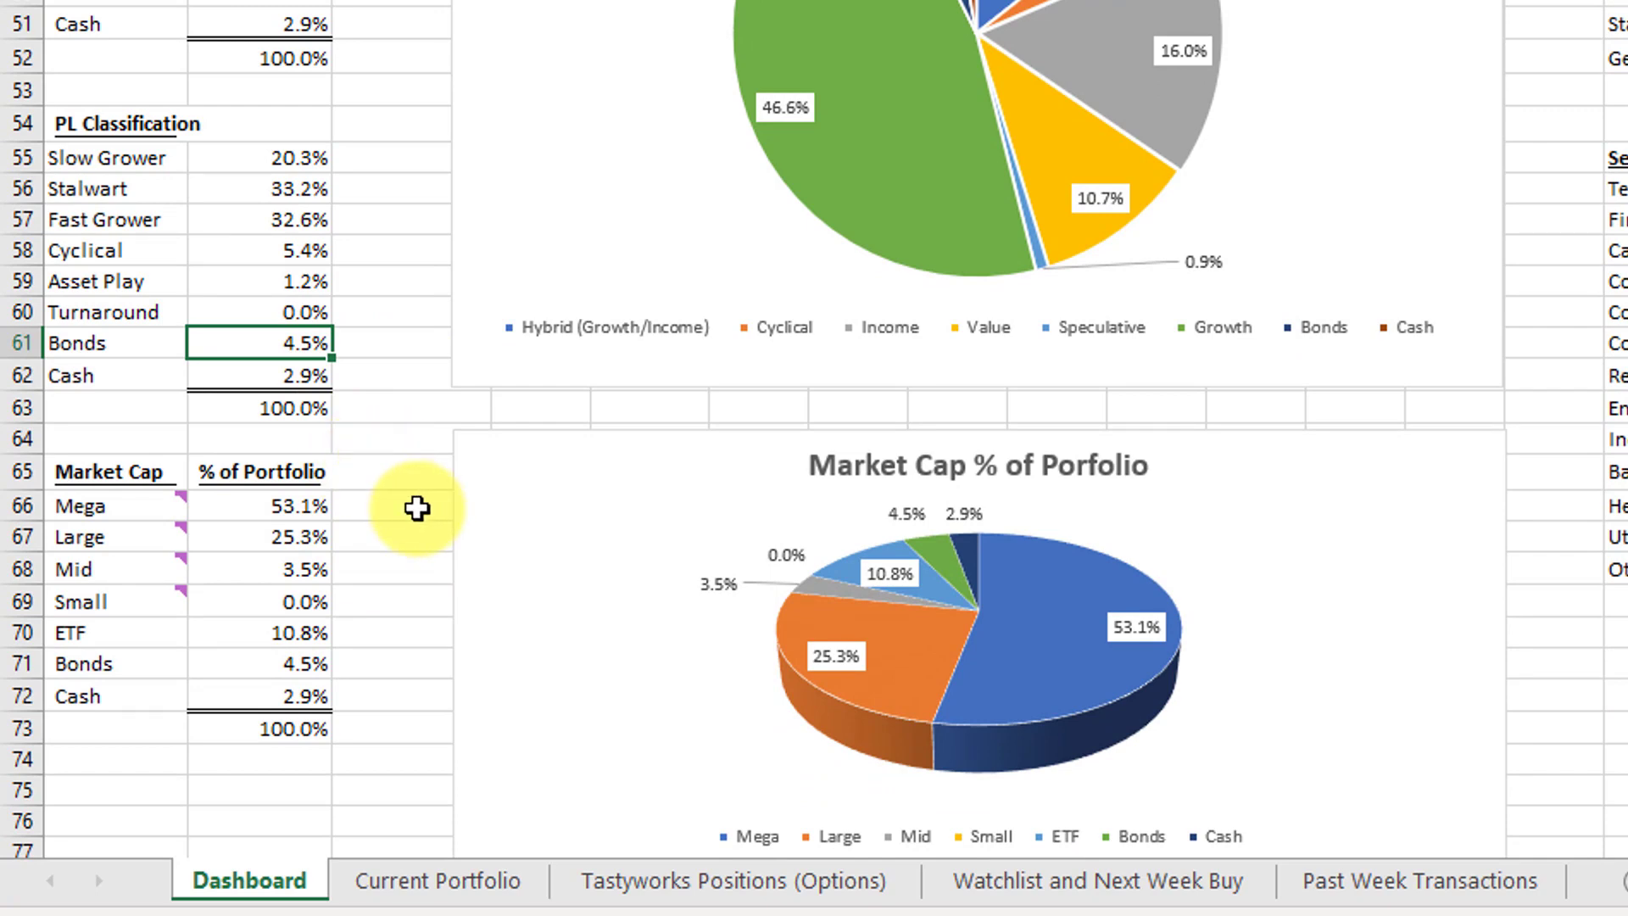
scroll(416, 507, down, 1)
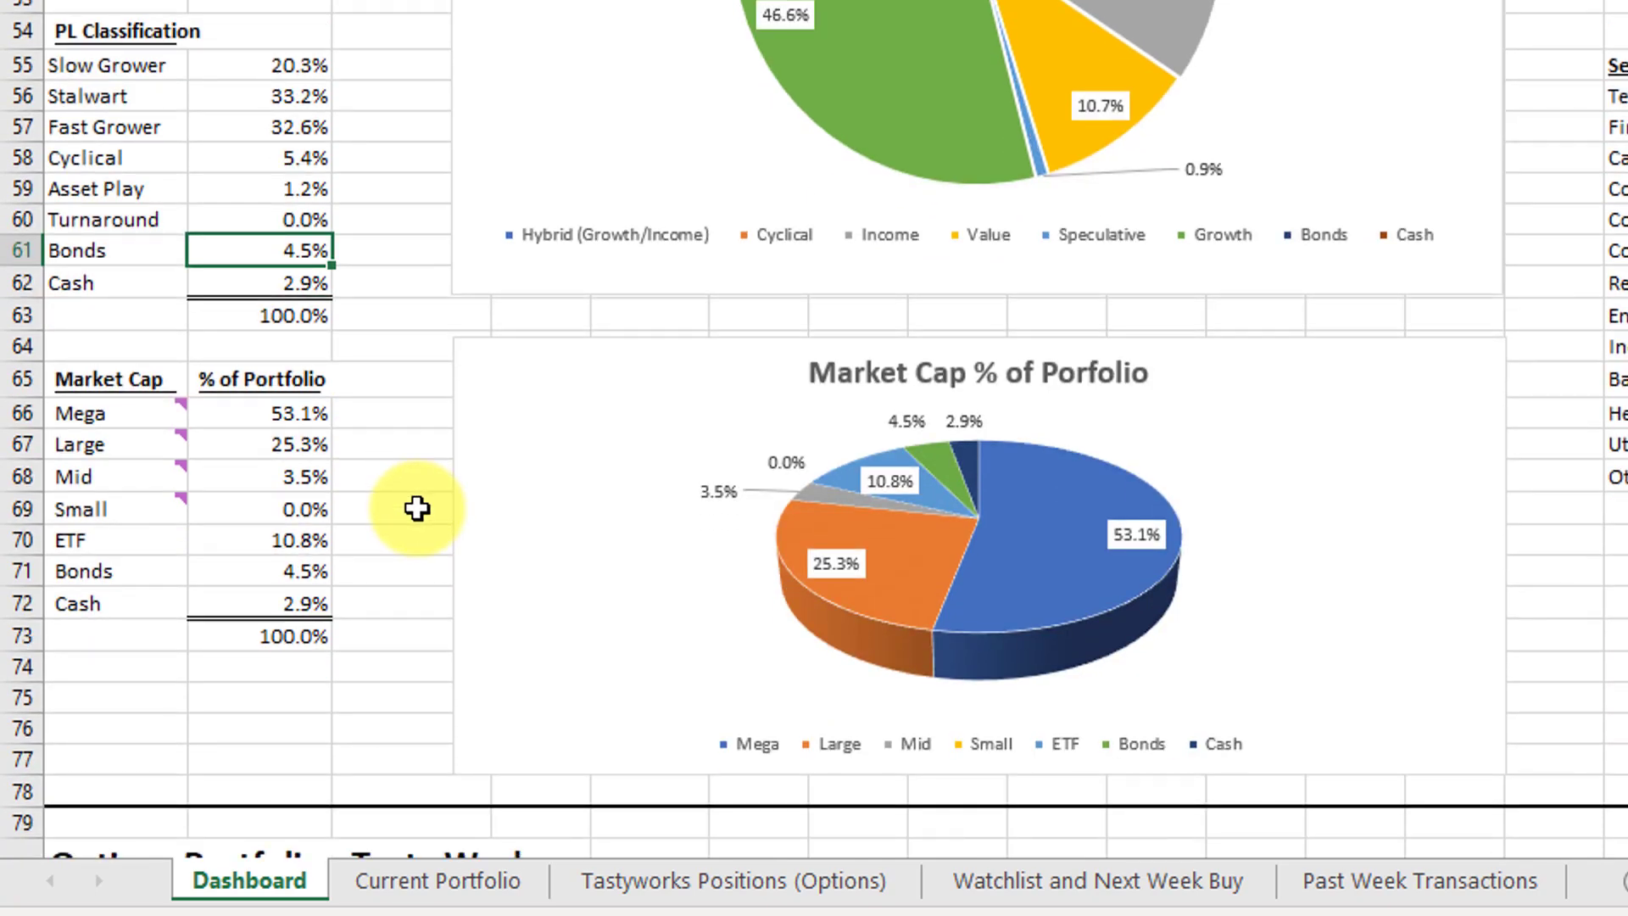
drag(132, 377, 303, 616)
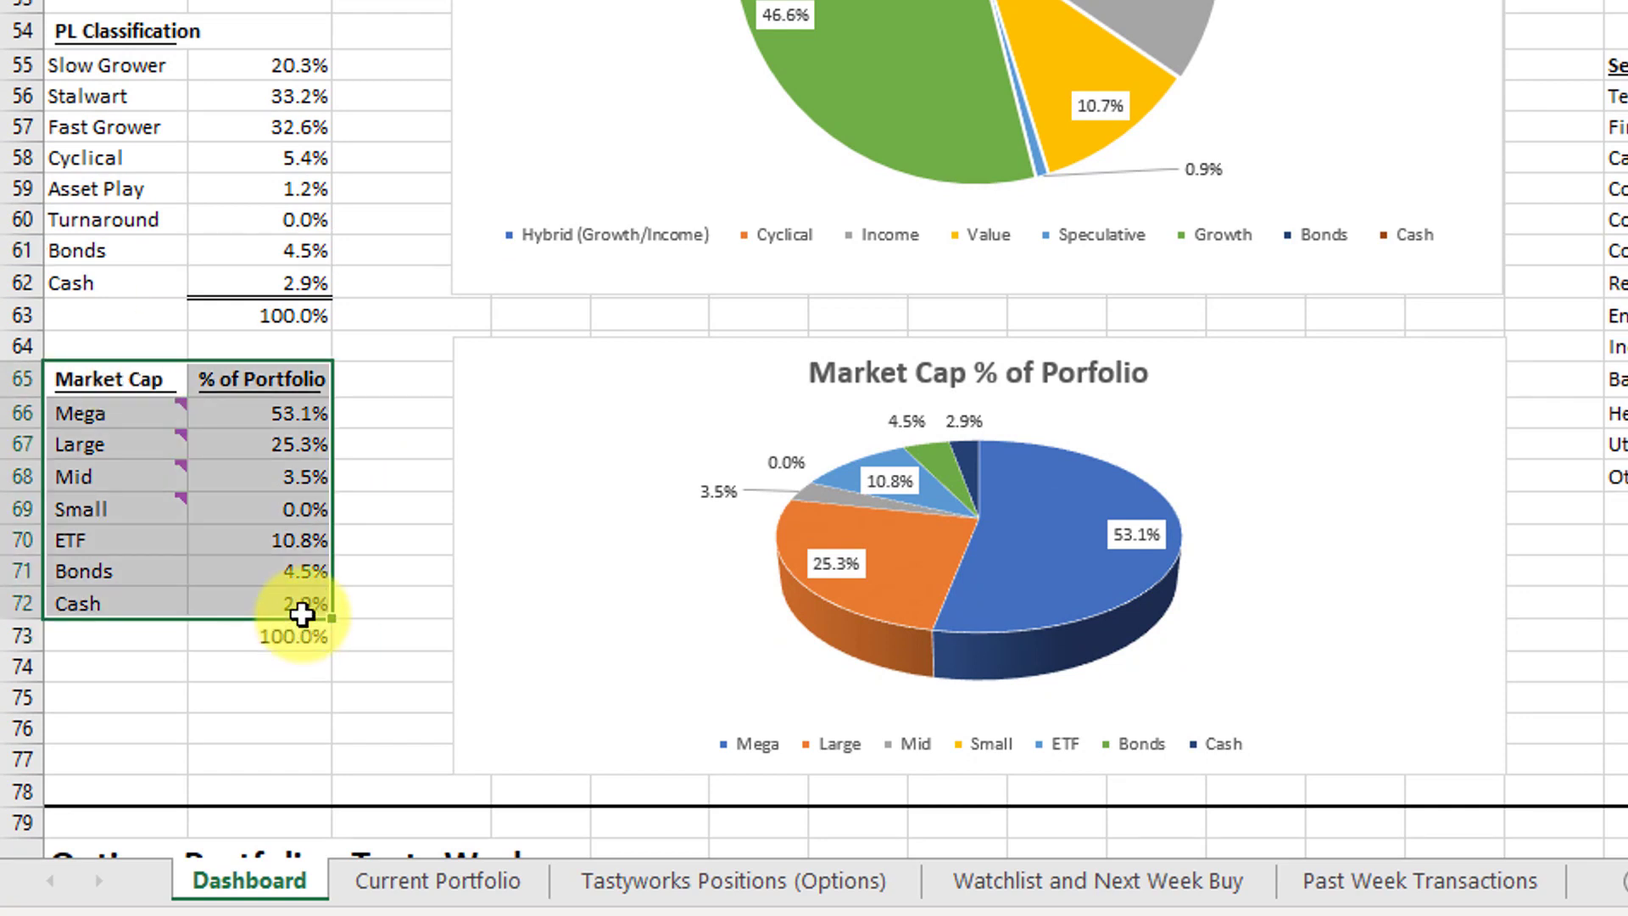
click(281, 431)
click(151, 414)
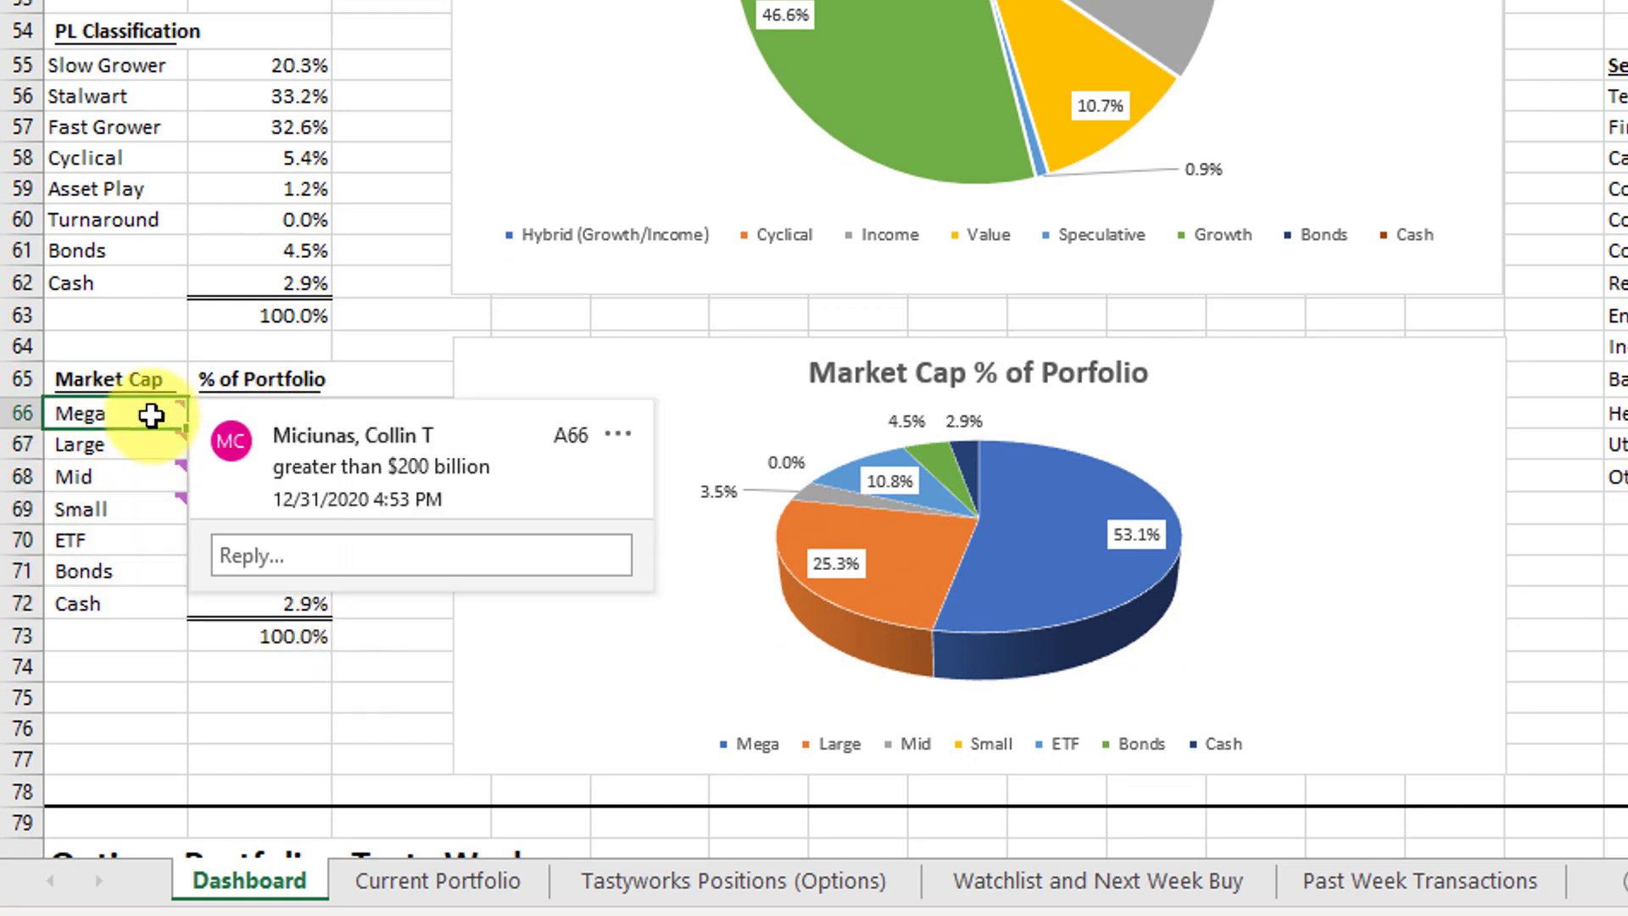
click(389, 367)
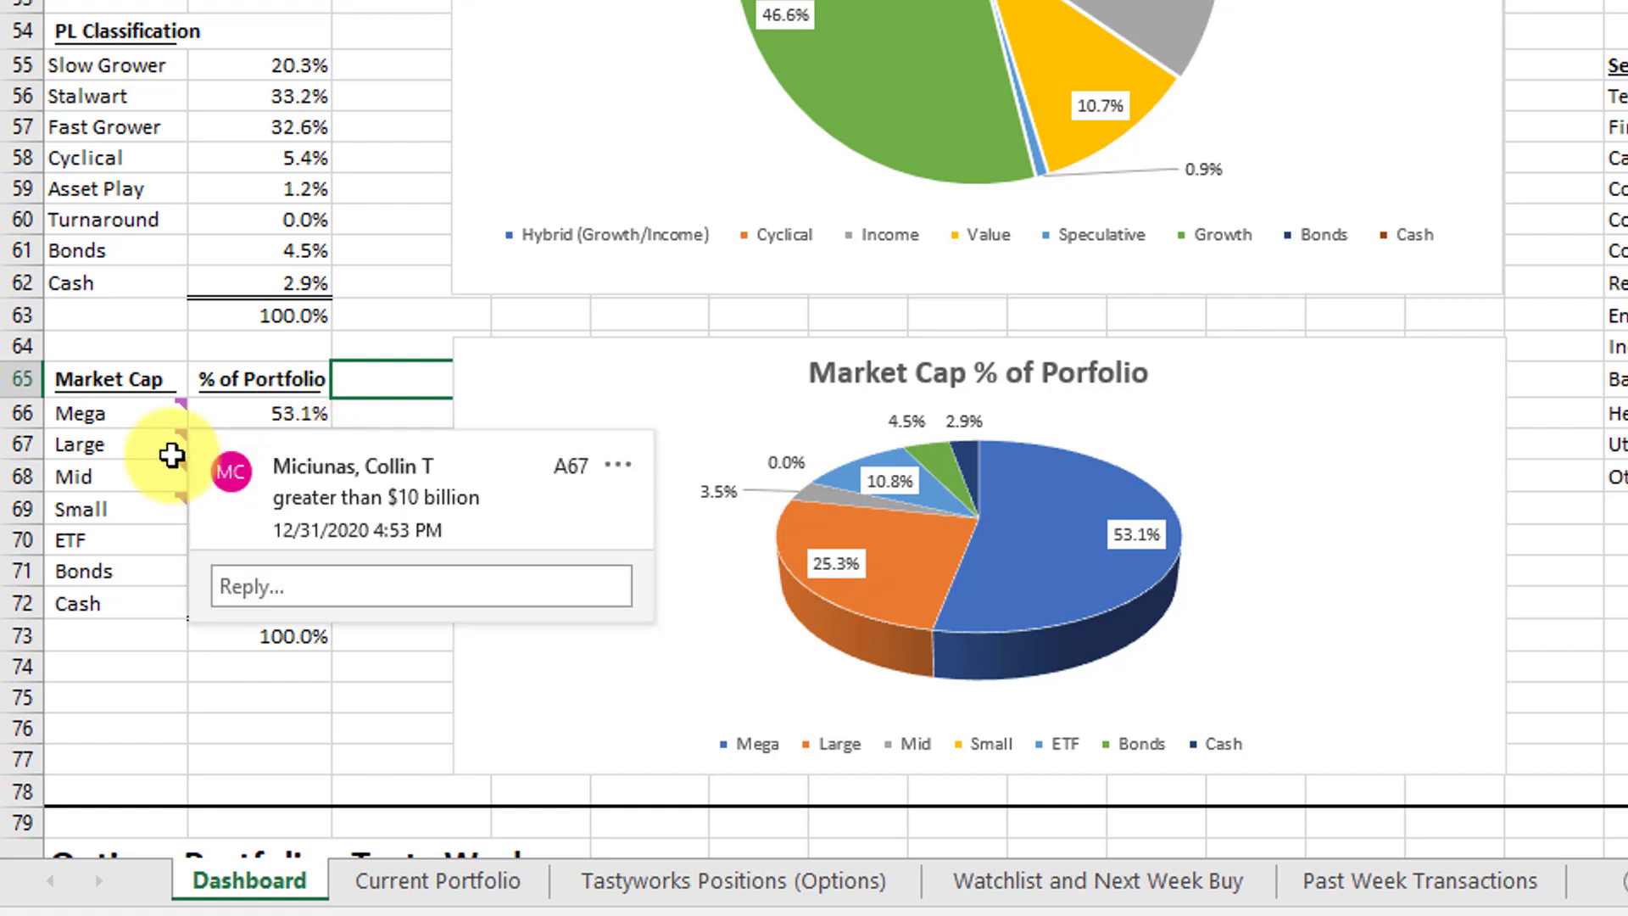
mouse_move(135, 476)
mouse_move(159, 516)
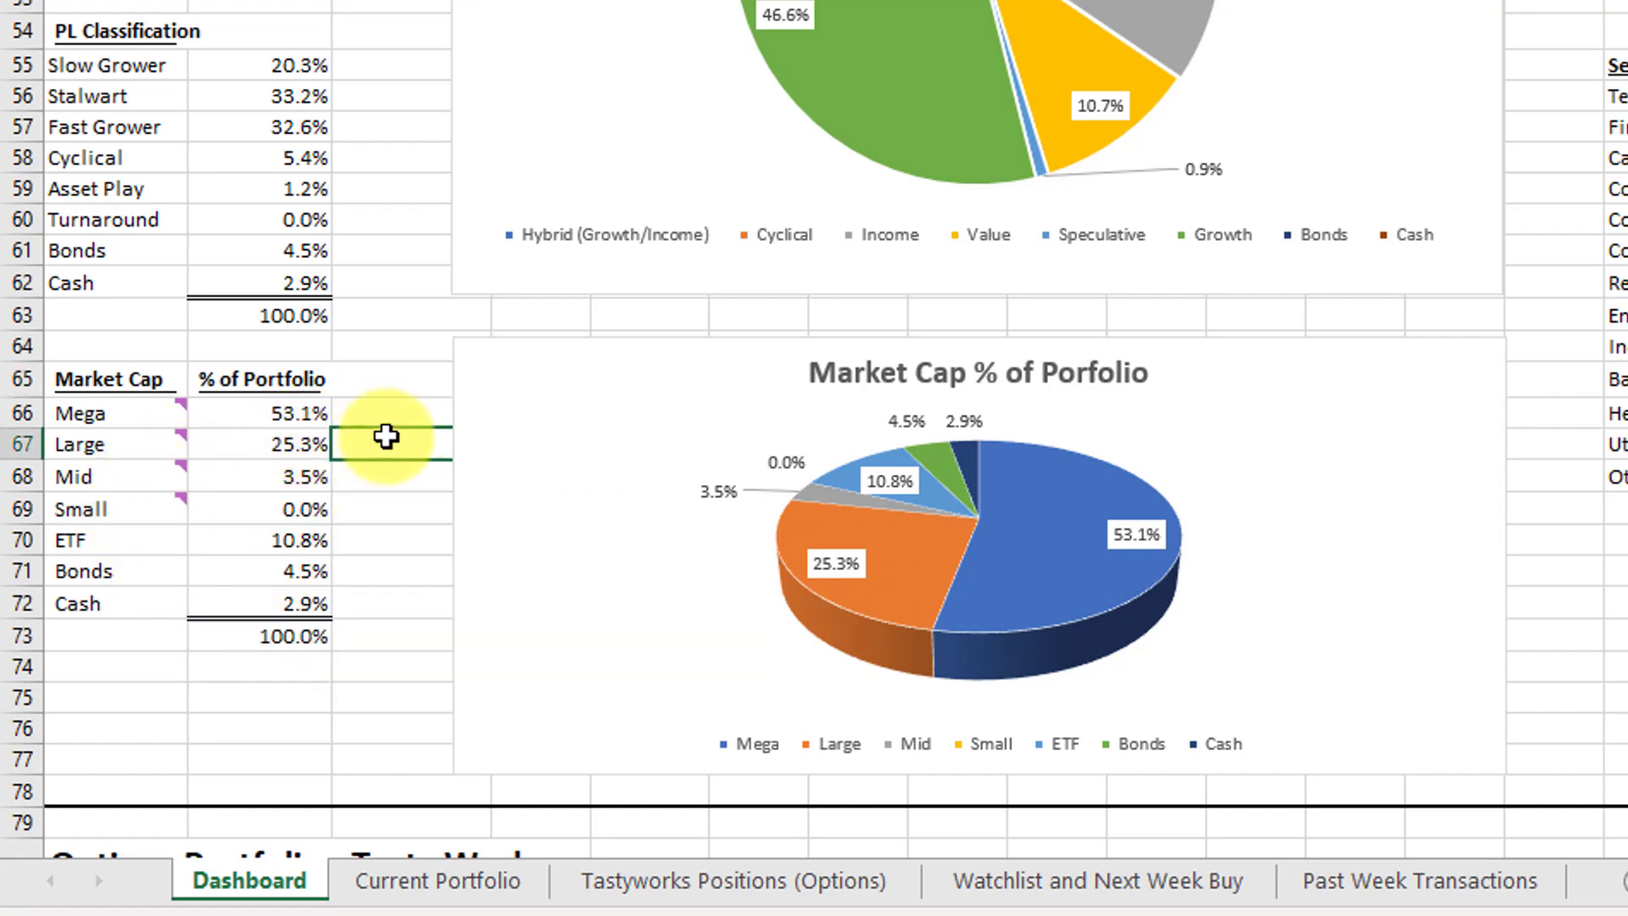
Step: Compare the portfolio percentages of the Mega, Large, Mid and Small categories and recheck the Mega category's comment
drag(279, 412, 279, 502)
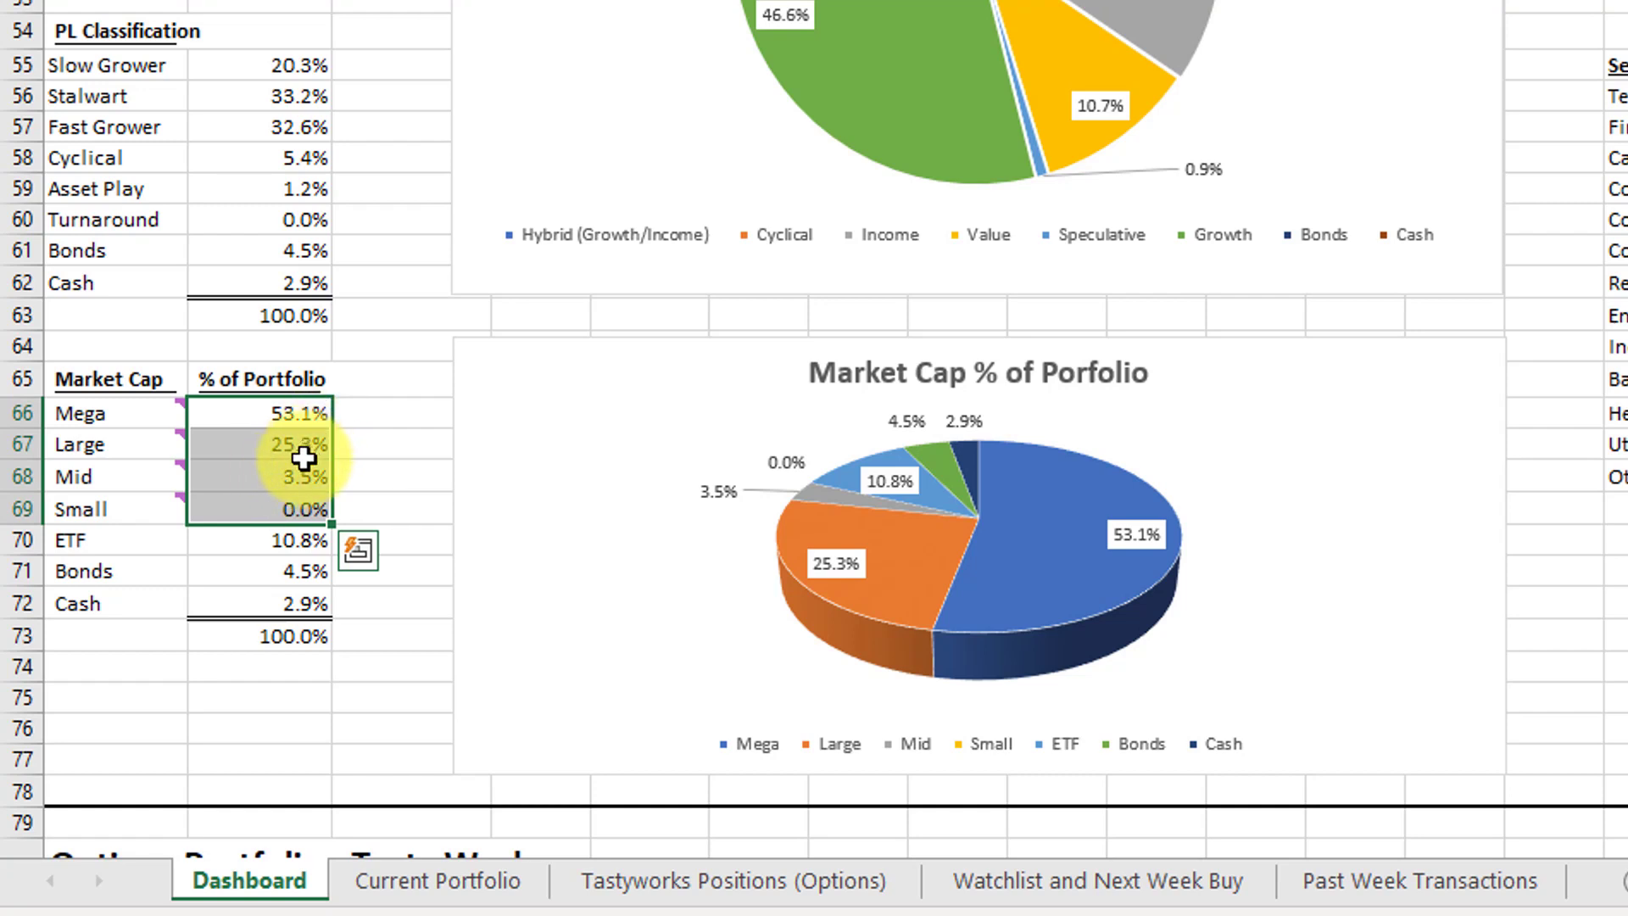
click(263, 511)
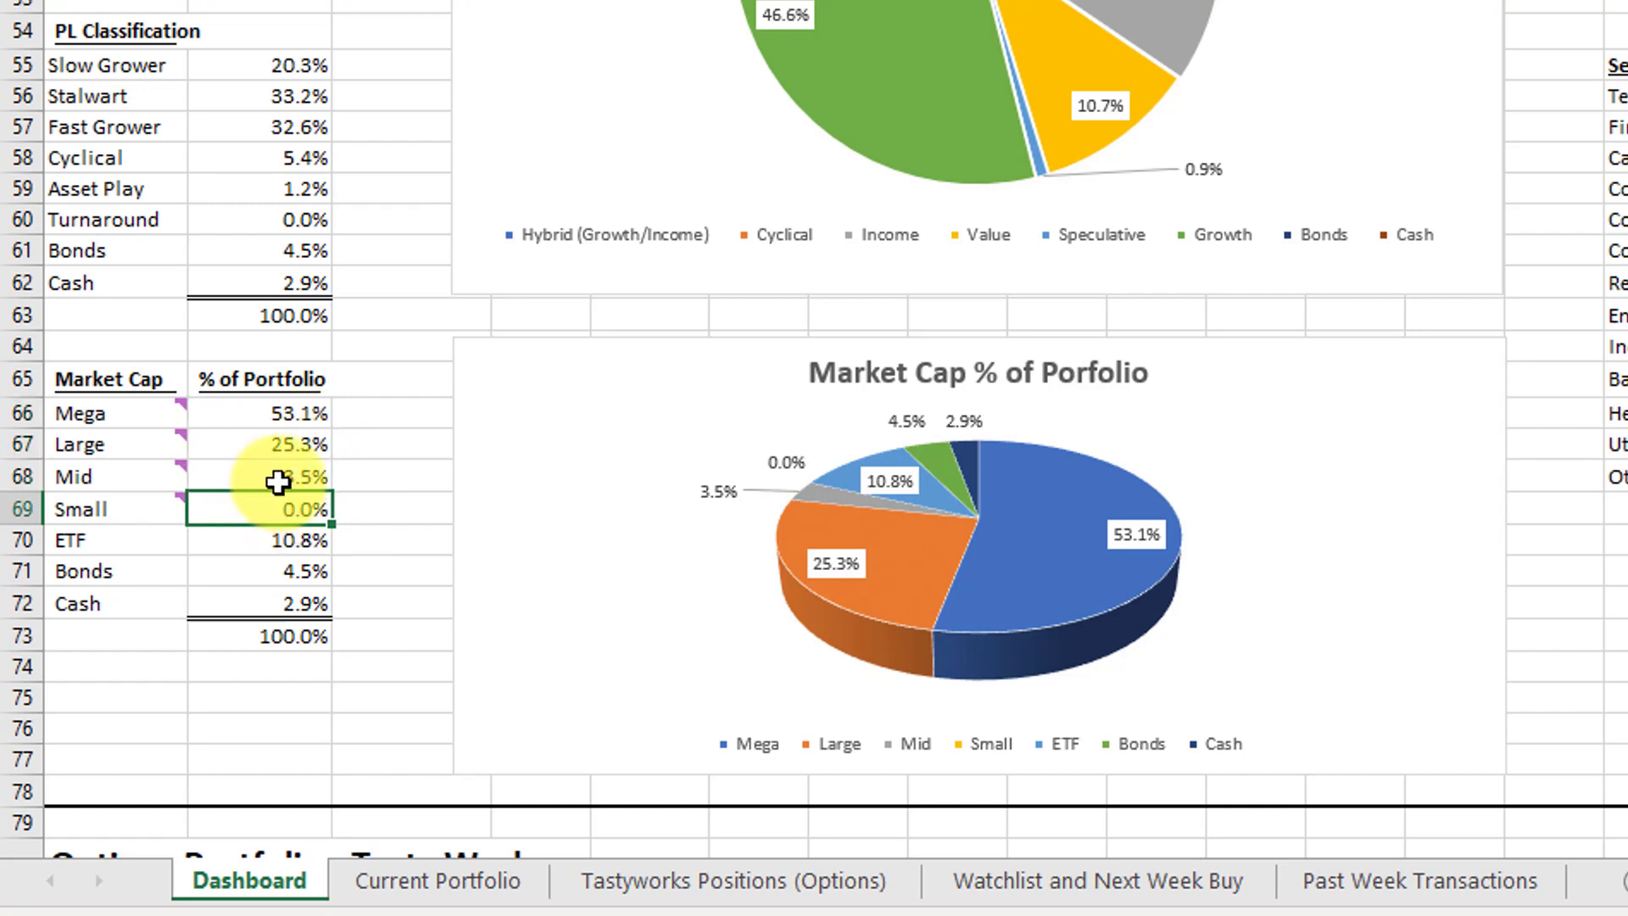
click(279, 482)
mouse_move(171, 476)
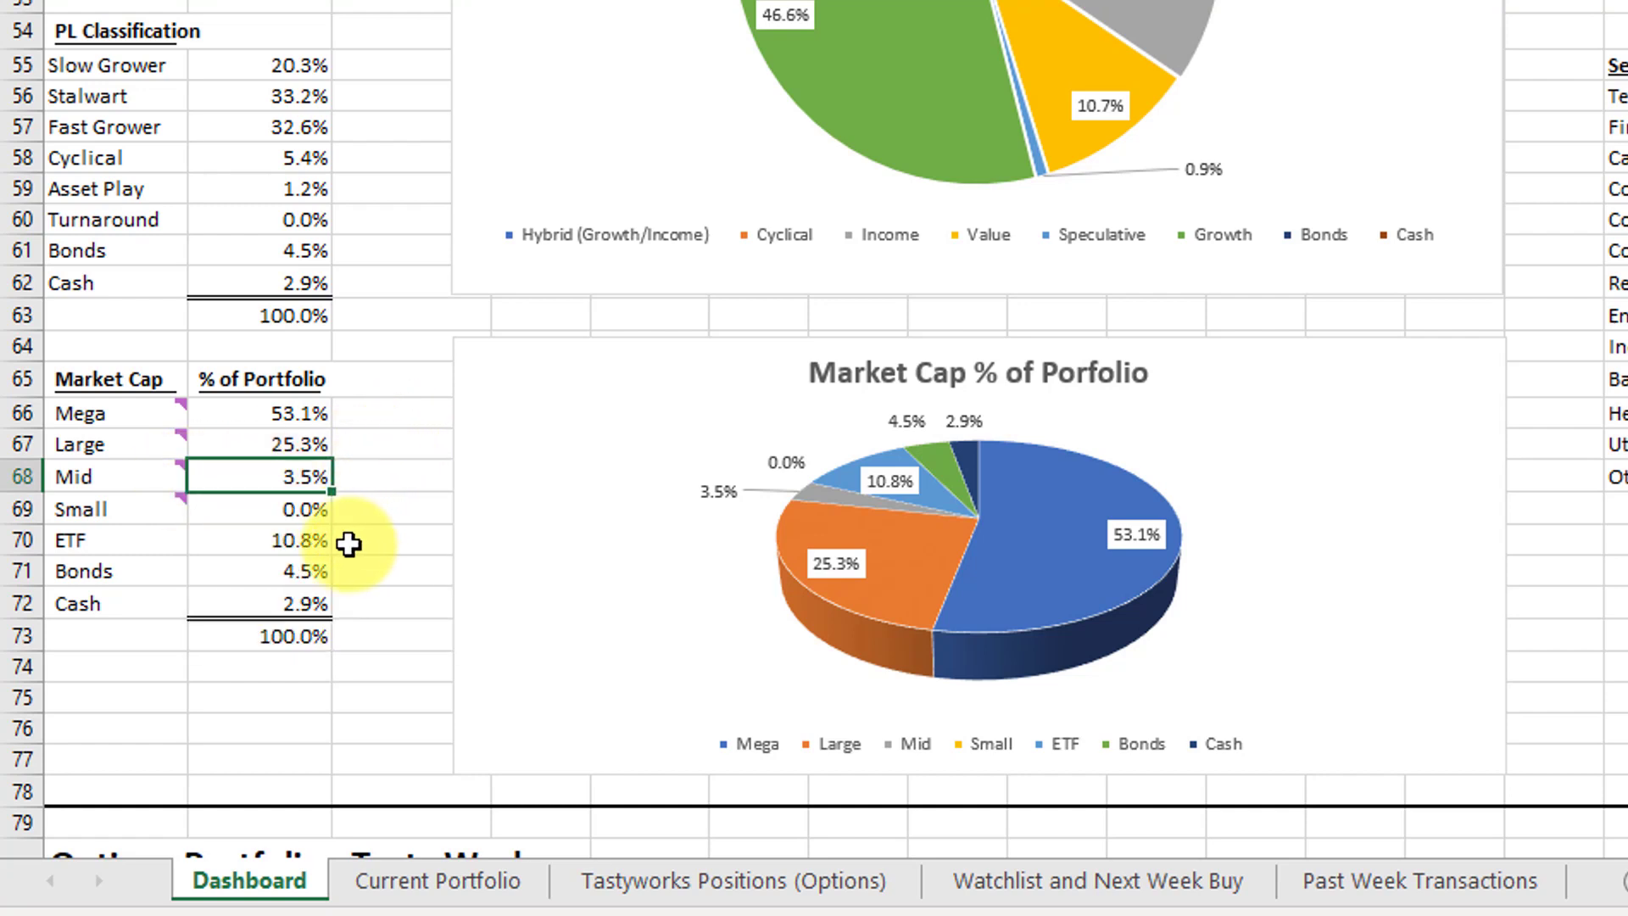
click(309, 511)
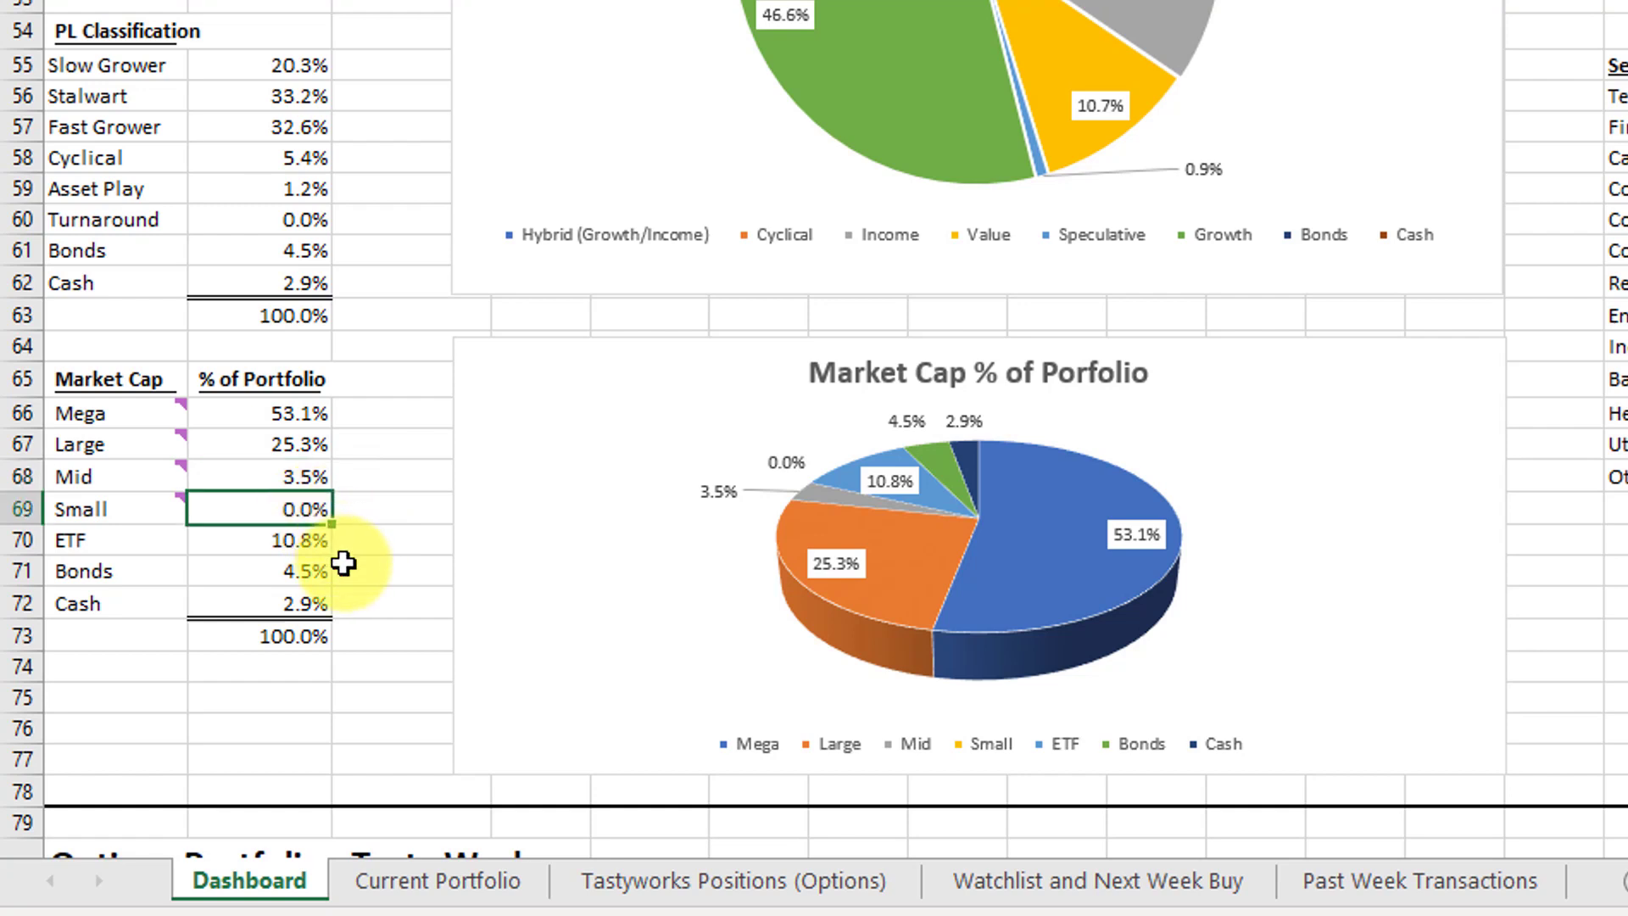
drag(161, 481, 164, 509)
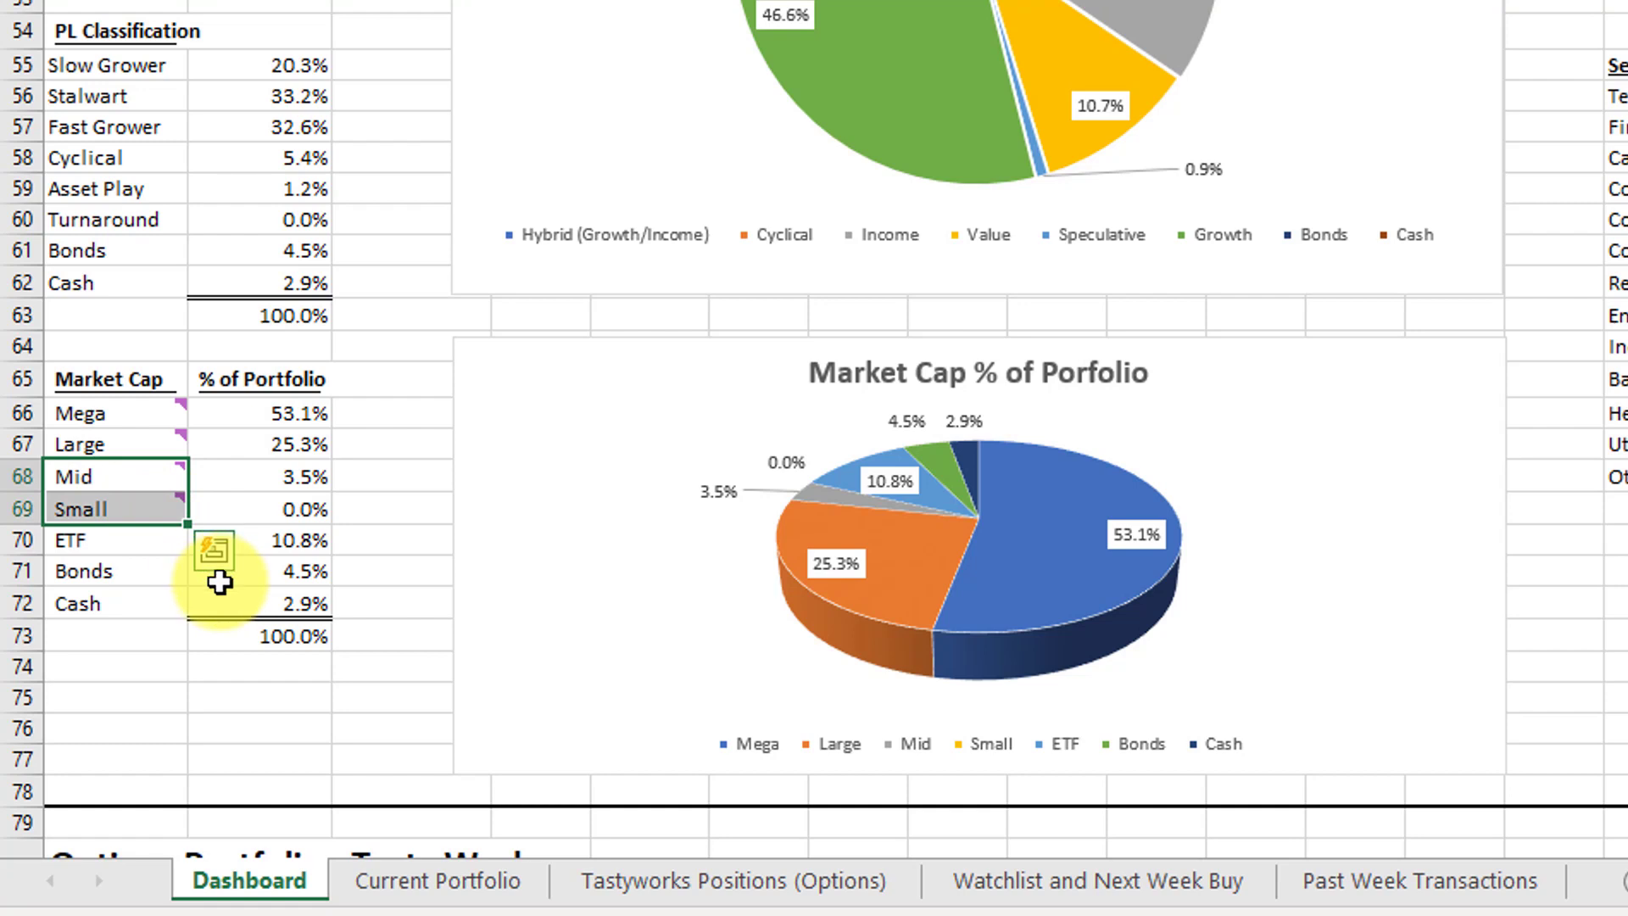
mouse_move(145, 422)
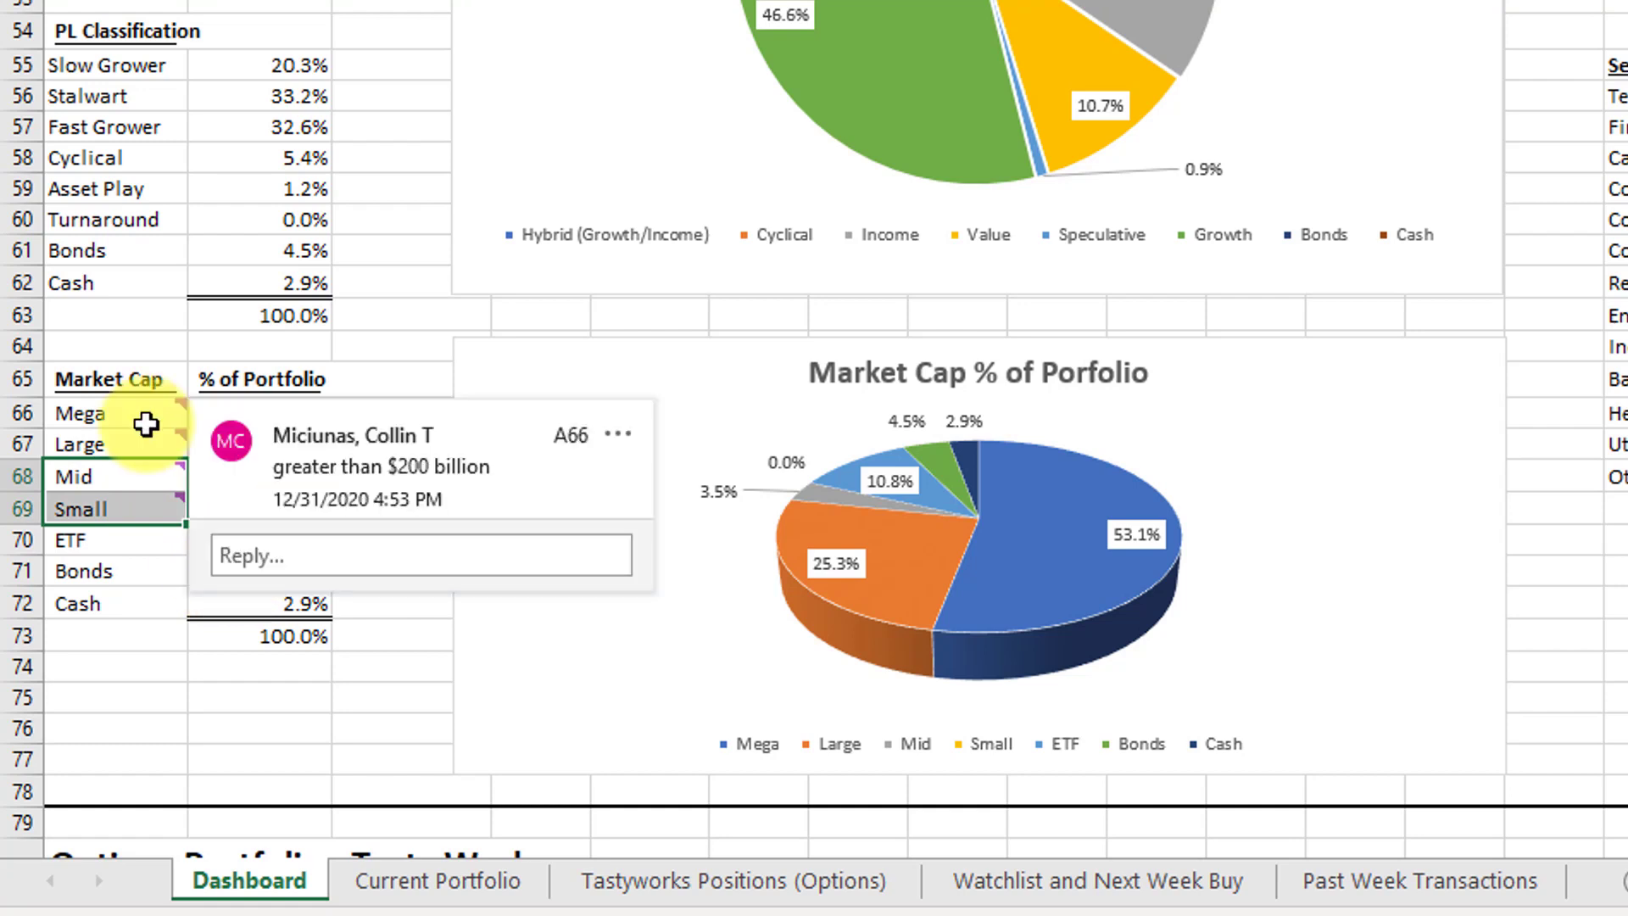
click(376, 384)
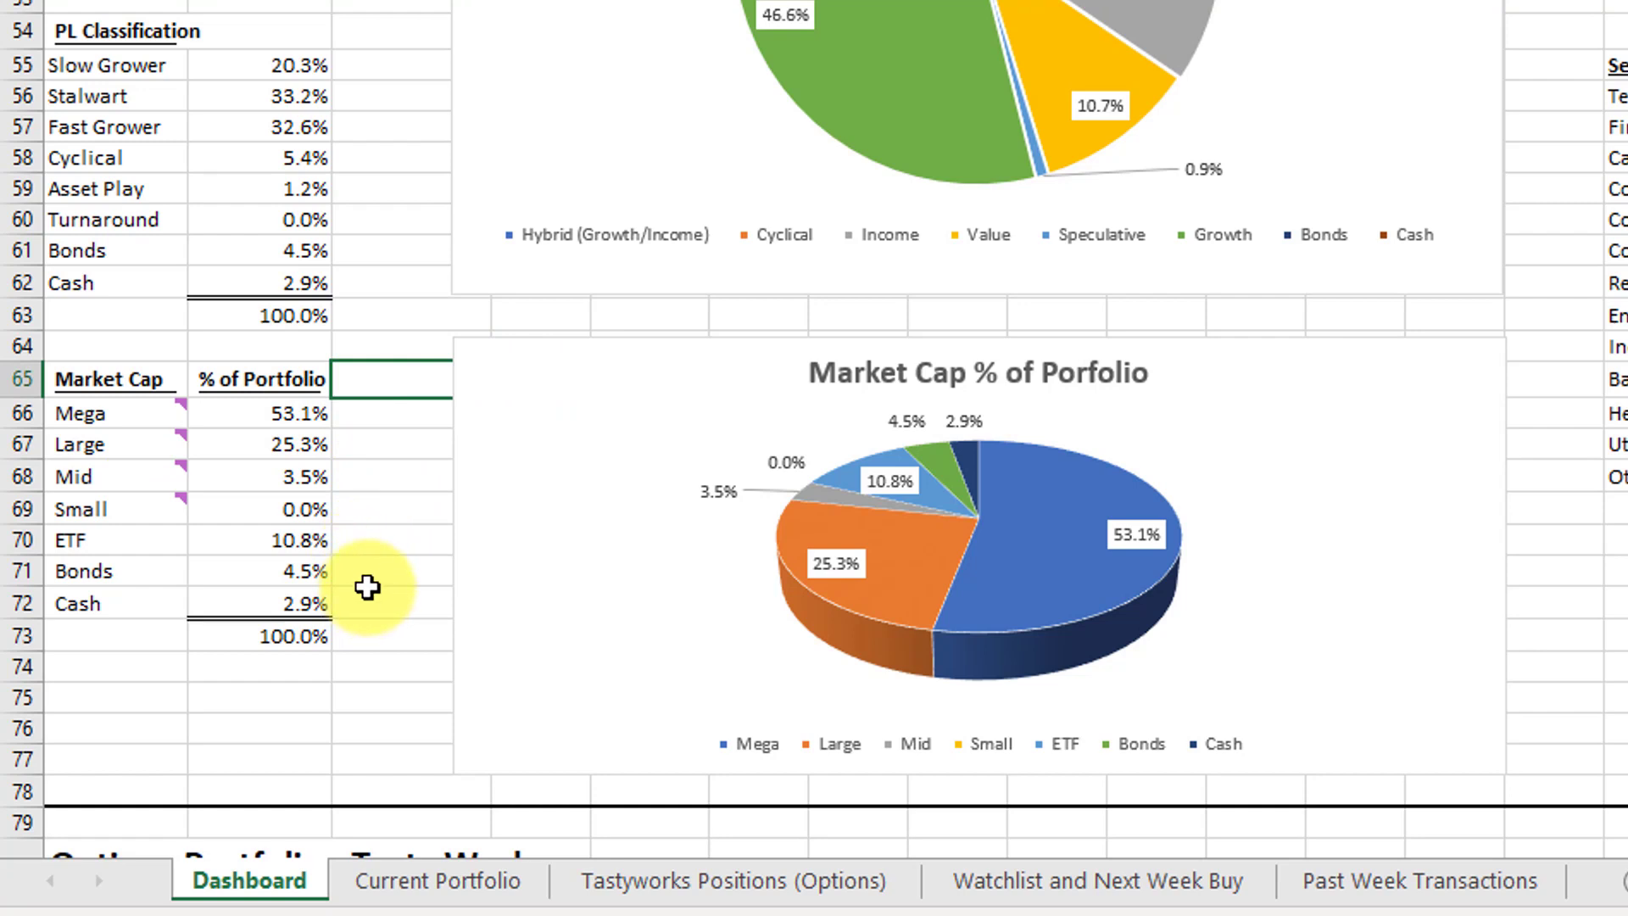
Step: Examine the PL Classification table, going through each category from Slow Grower to Turnaround and its share of the portfolio
drag(85, 31, 305, 188)
drag(289, 250, 302, 274)
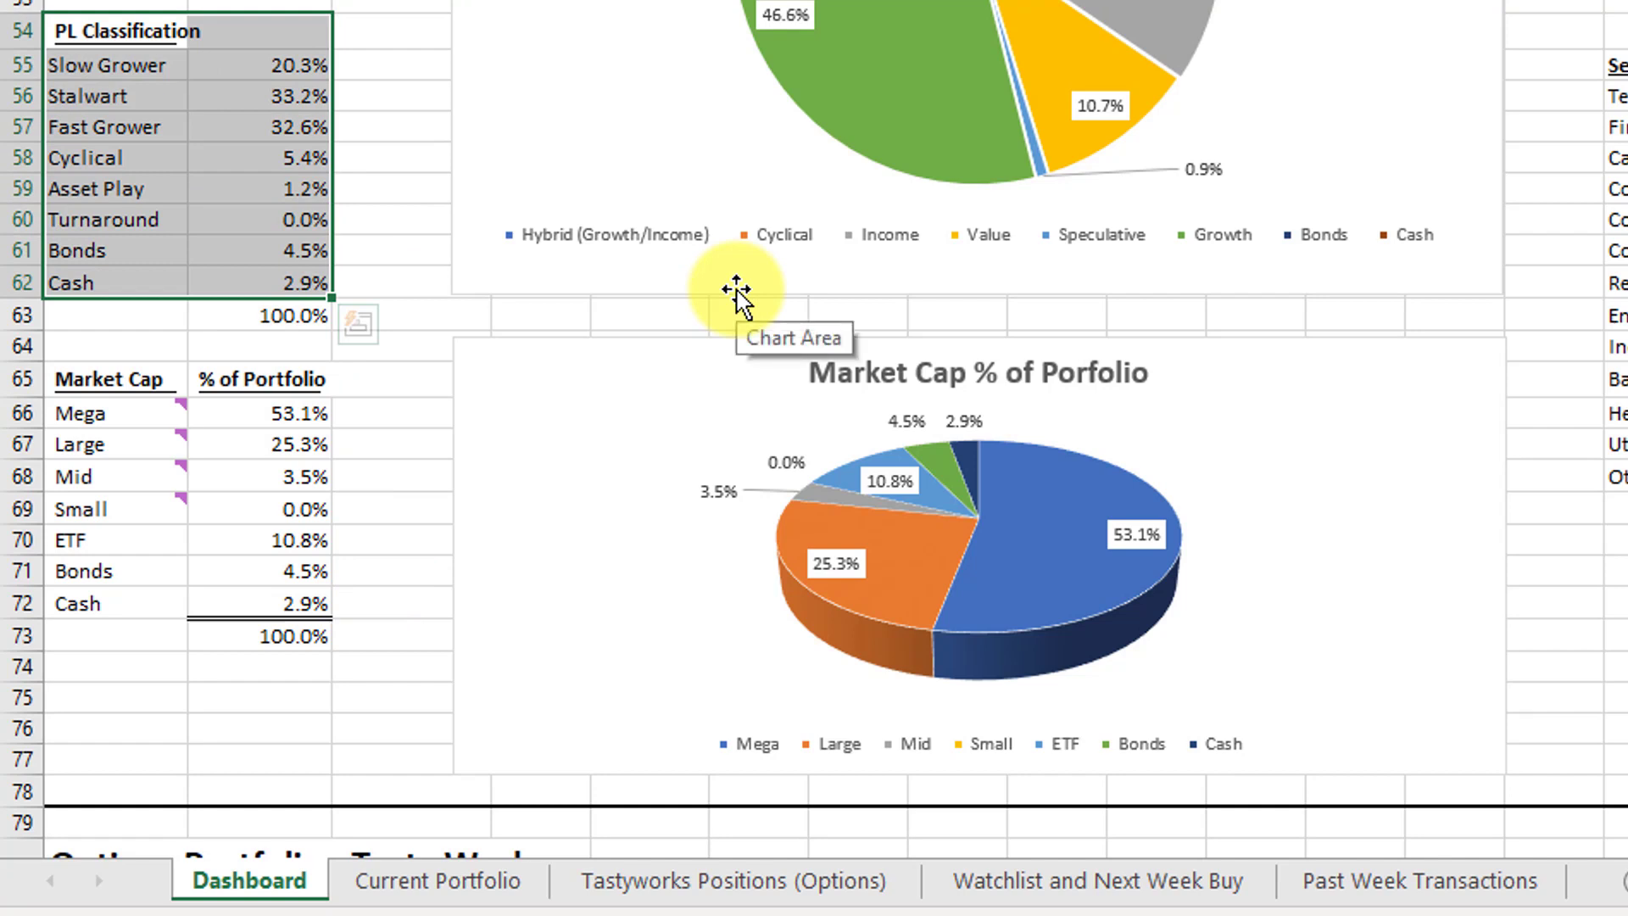
drag(156, 63, 169, 218)
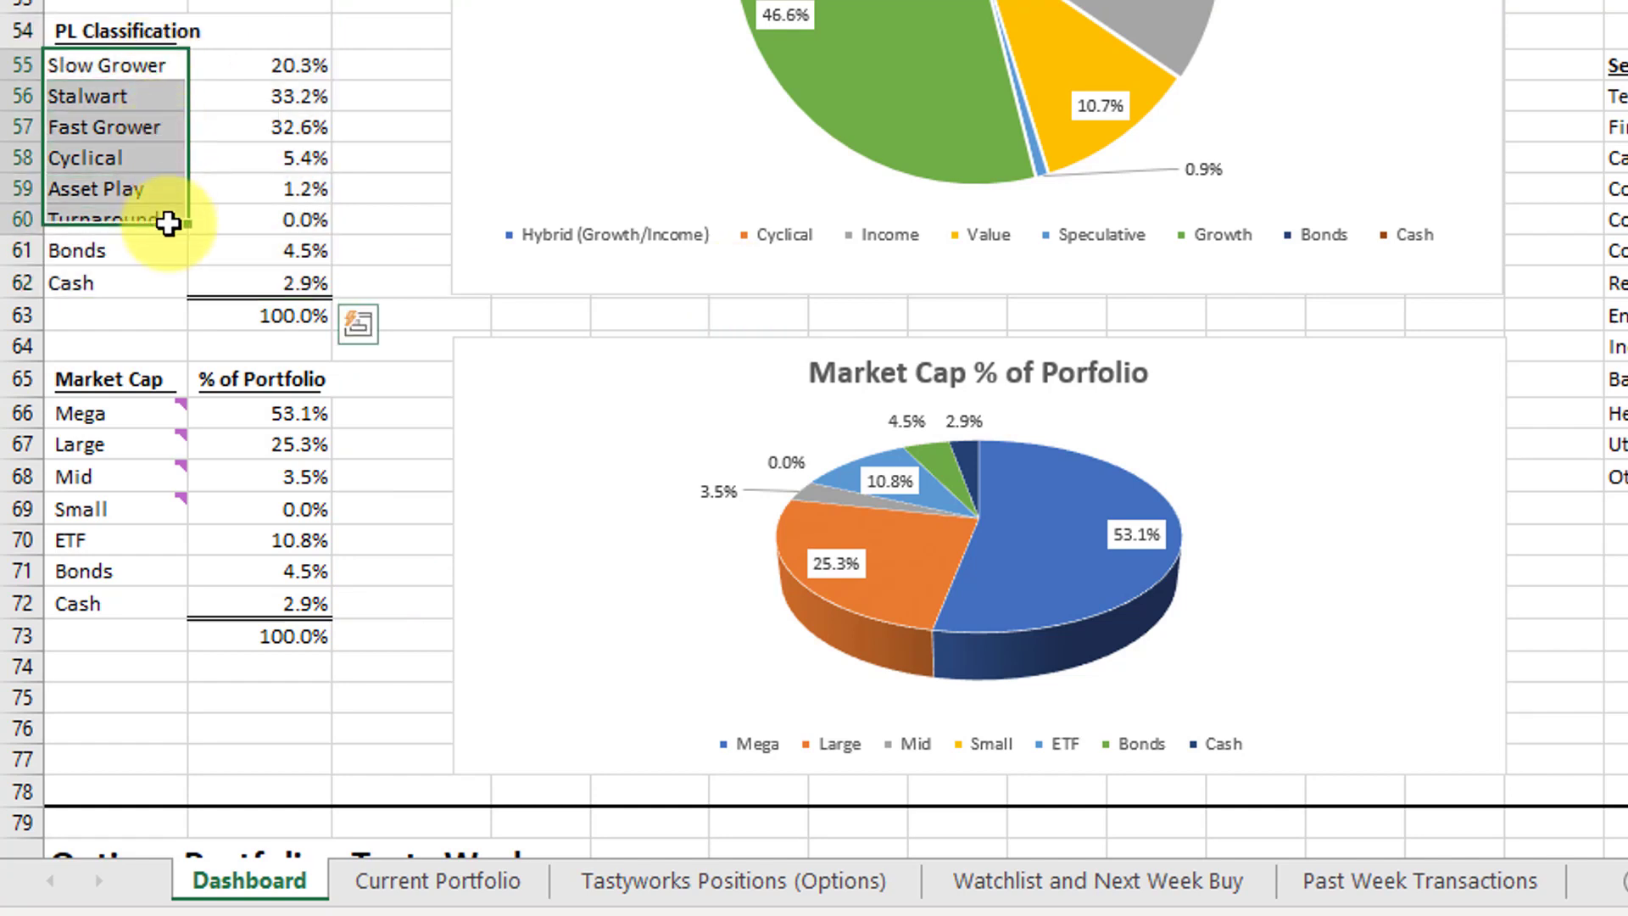
click(145, 65)
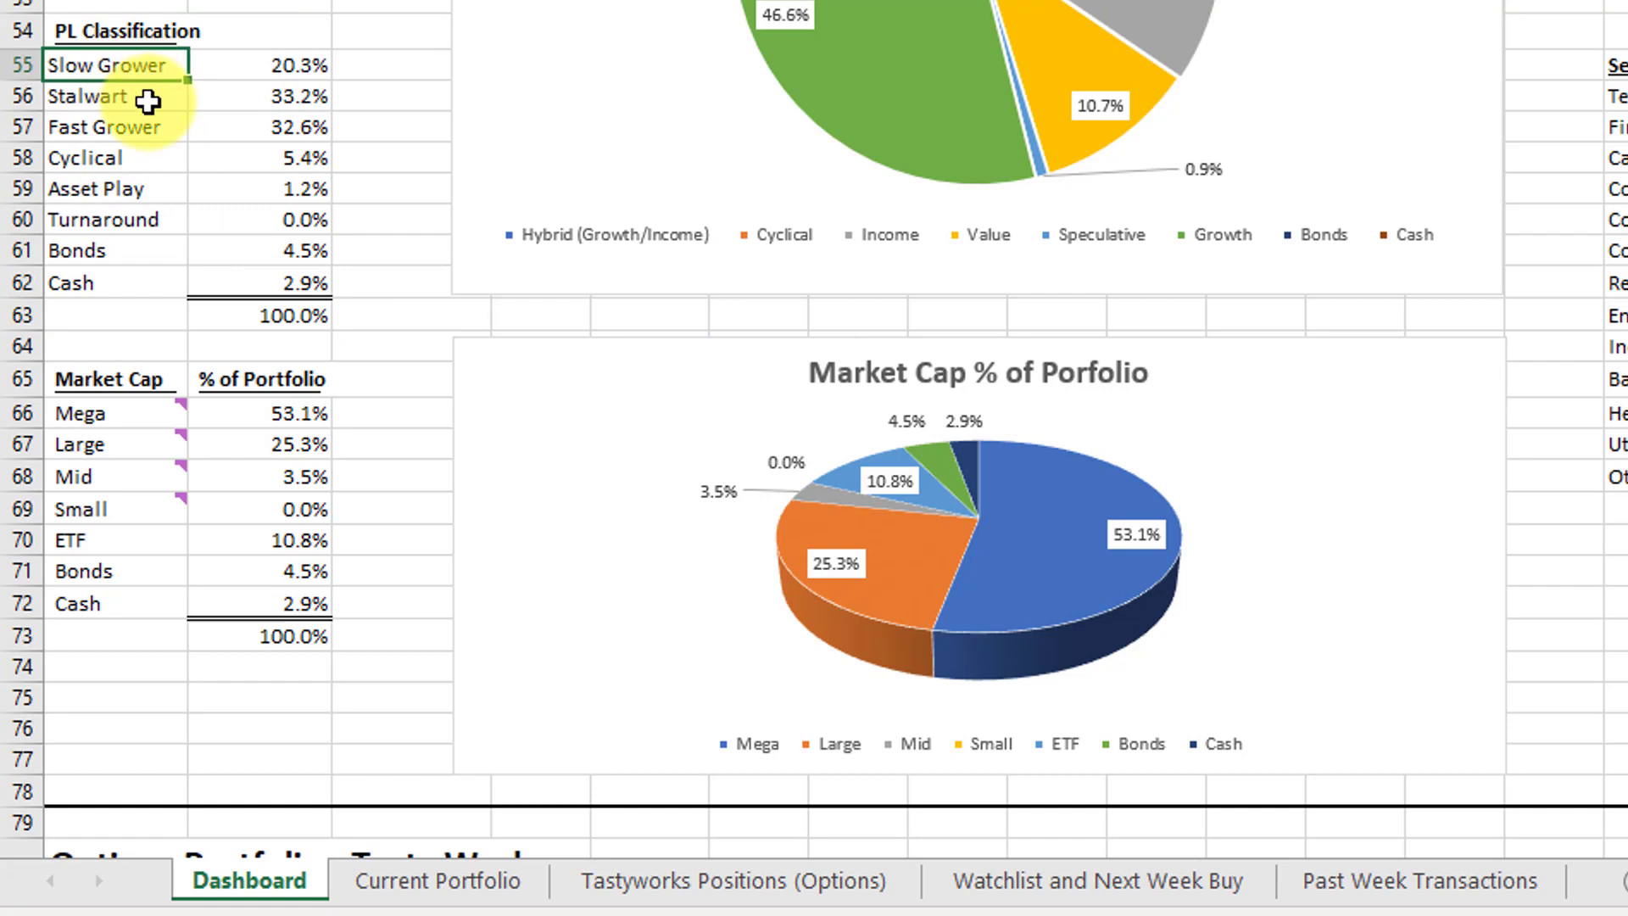
click(145, 101)
click(157, 132)
click(155, 156)
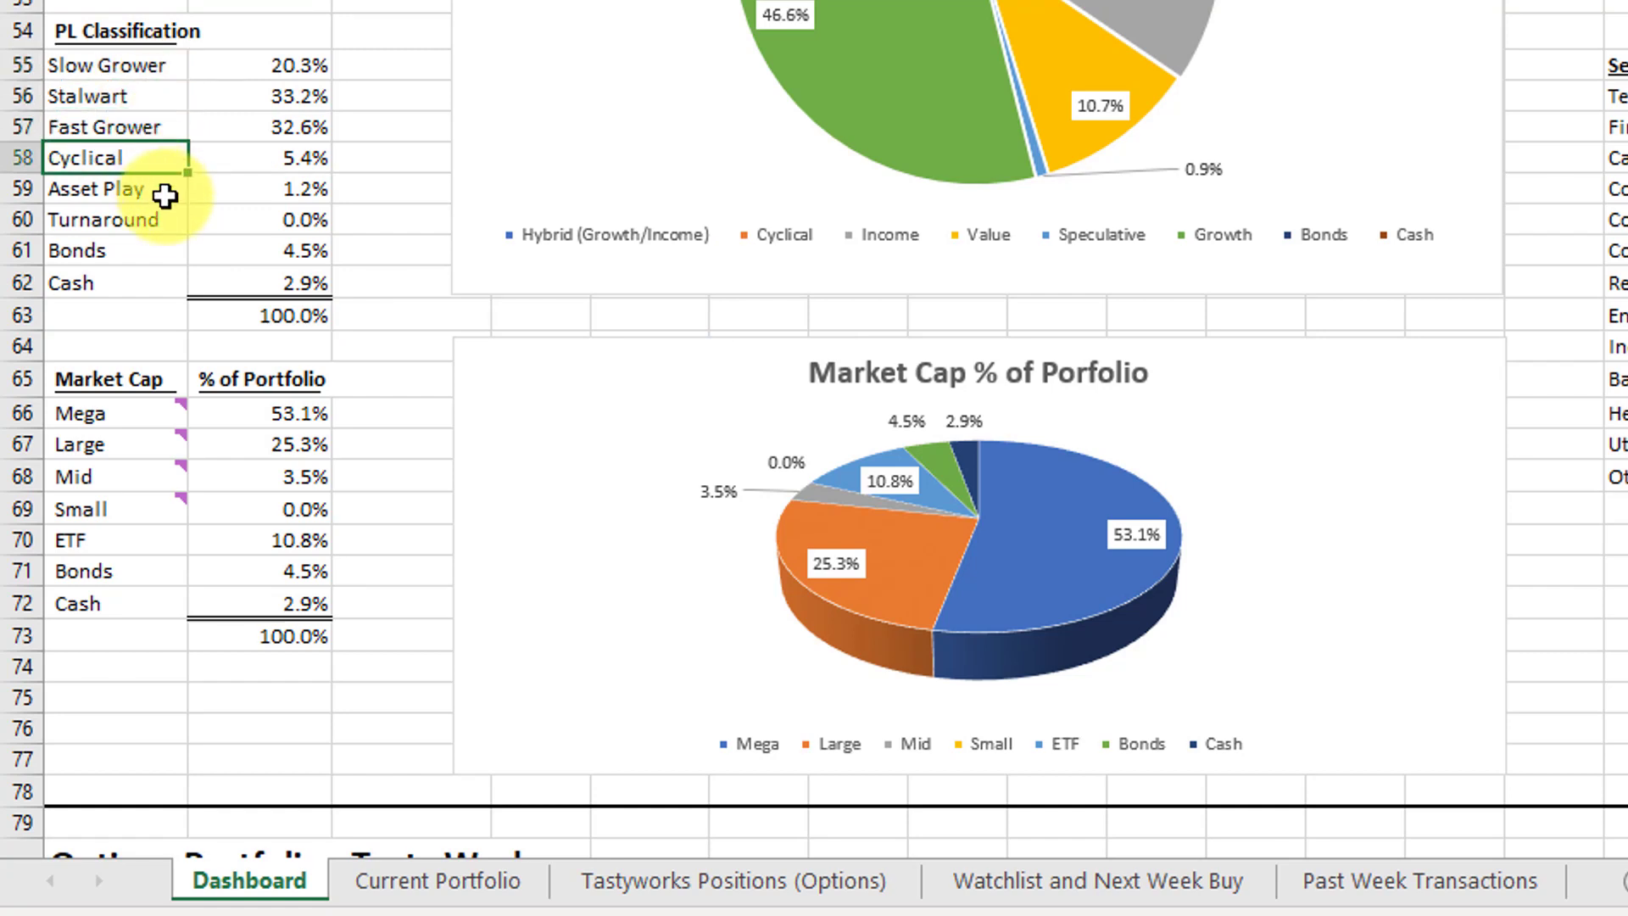
click(165, 198)
click(165, 220)
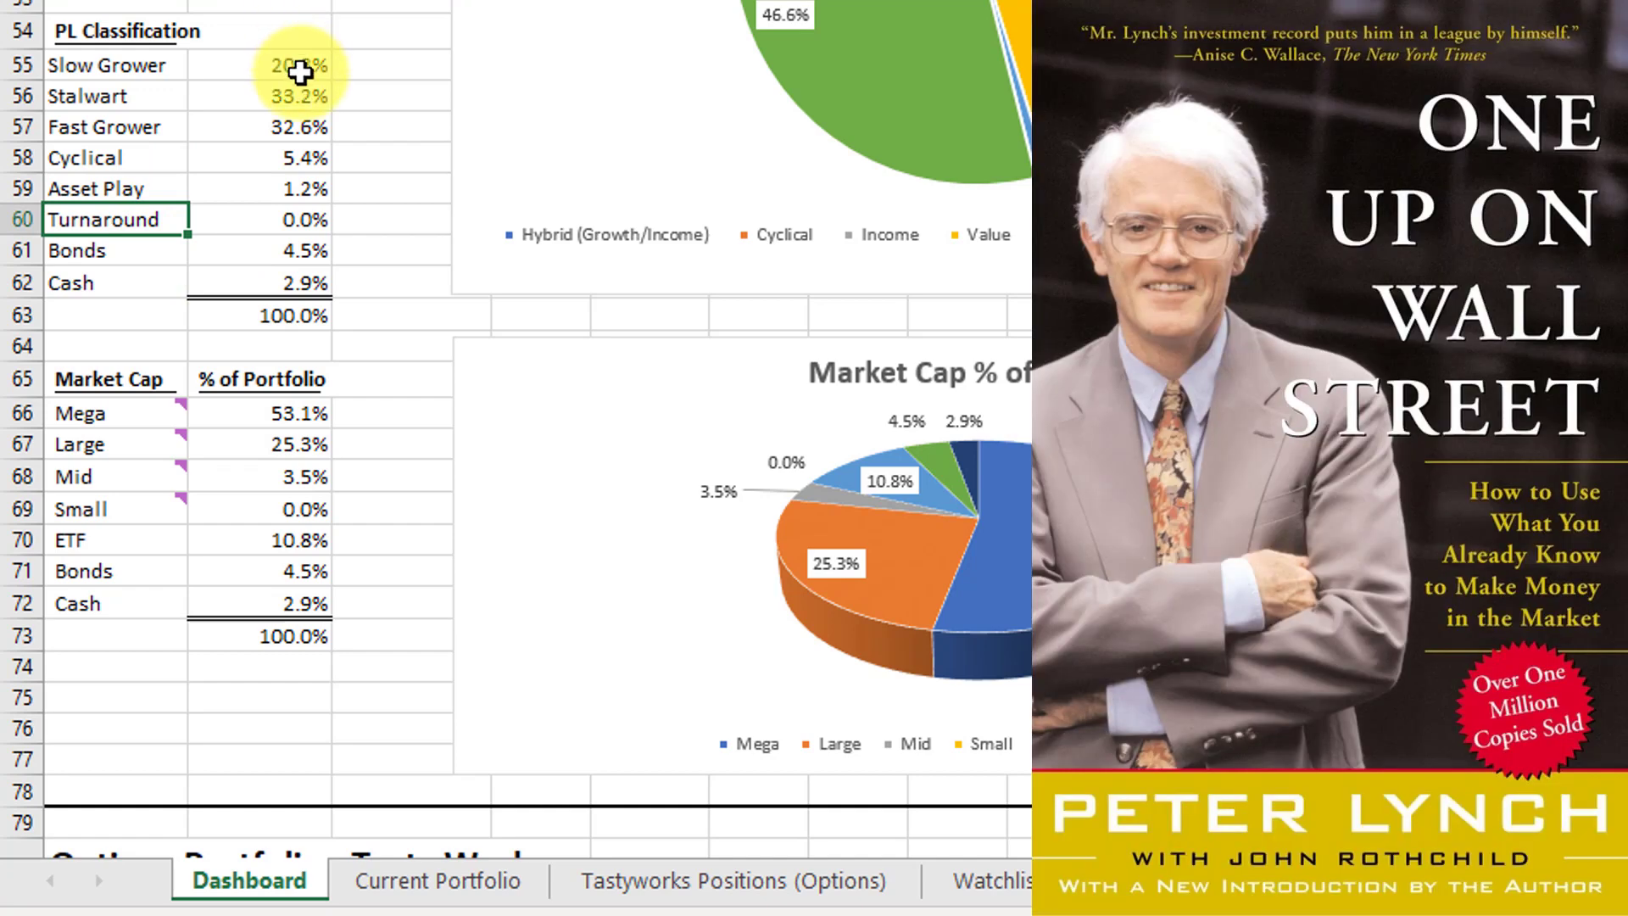
click(302, 144)
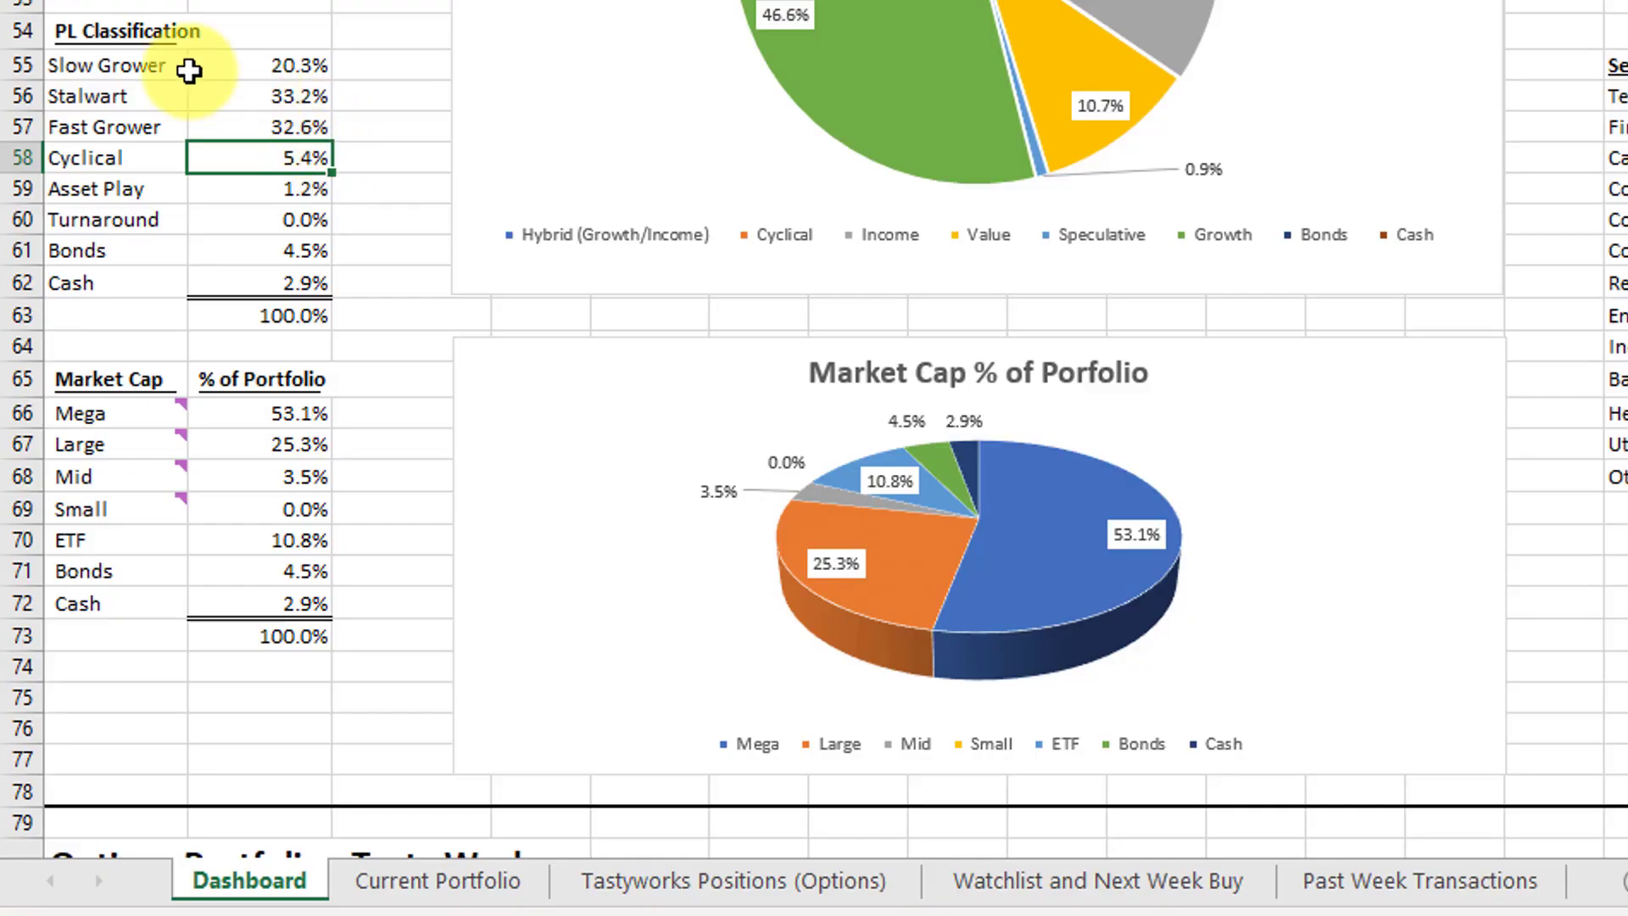
drag(182, 68, 185, 217)
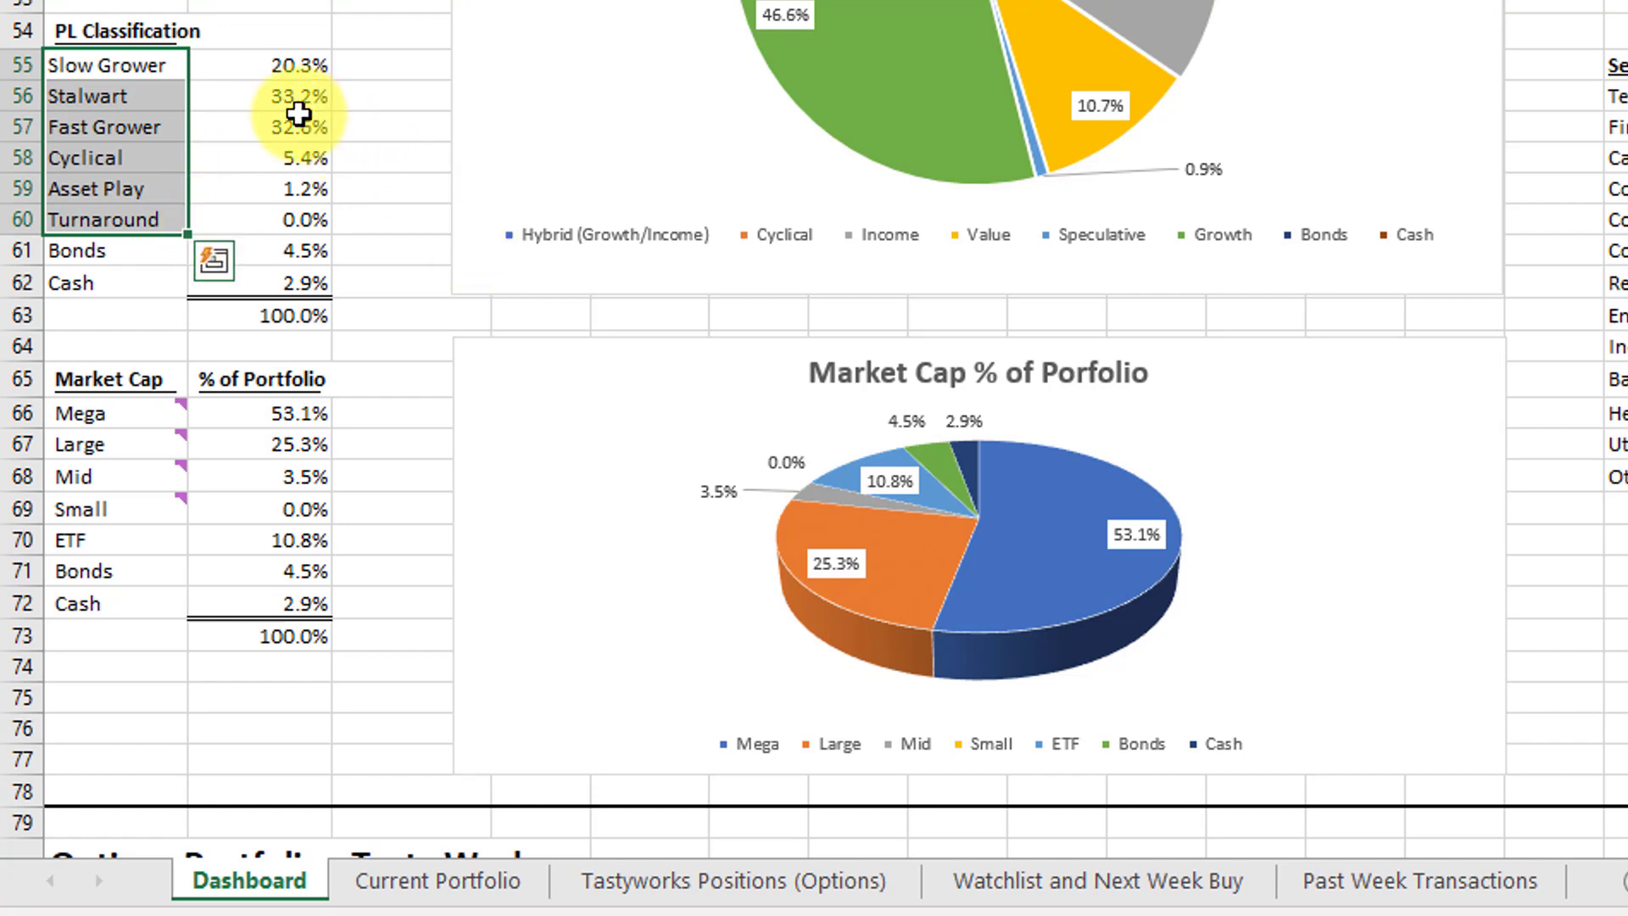
Step: Review the PL Classification categories again, focusing on the portfolio shares of Stalwart, Fast Grower and Slow Grower
click(161, 69)
drag(158, 95, 158, 219)
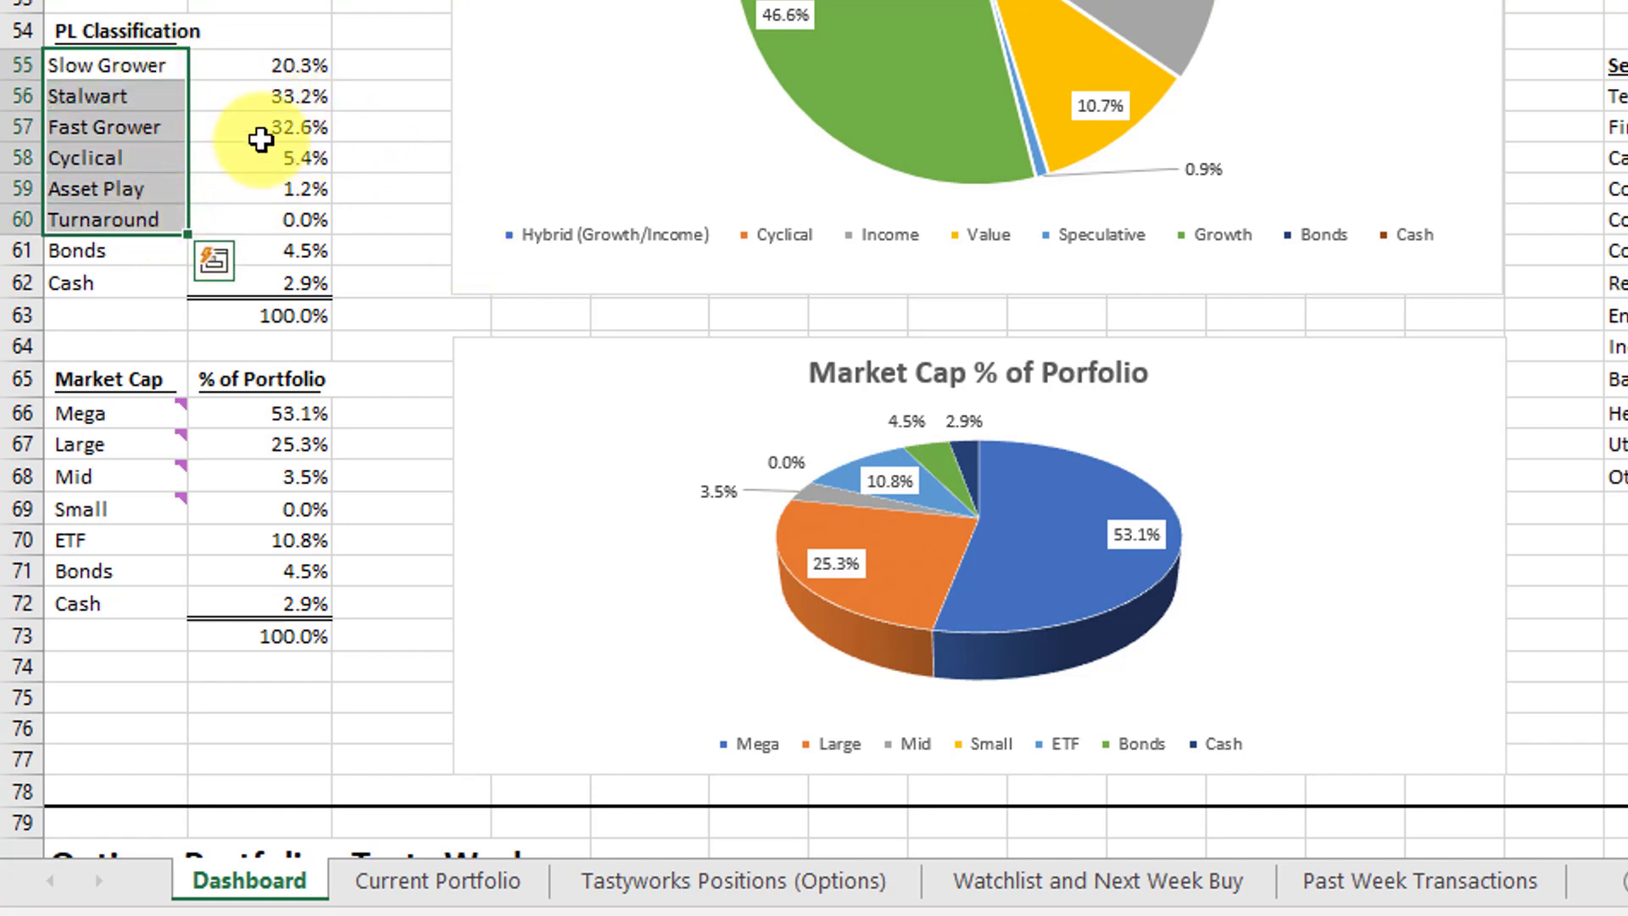
drag(305, 99, 314, 120)
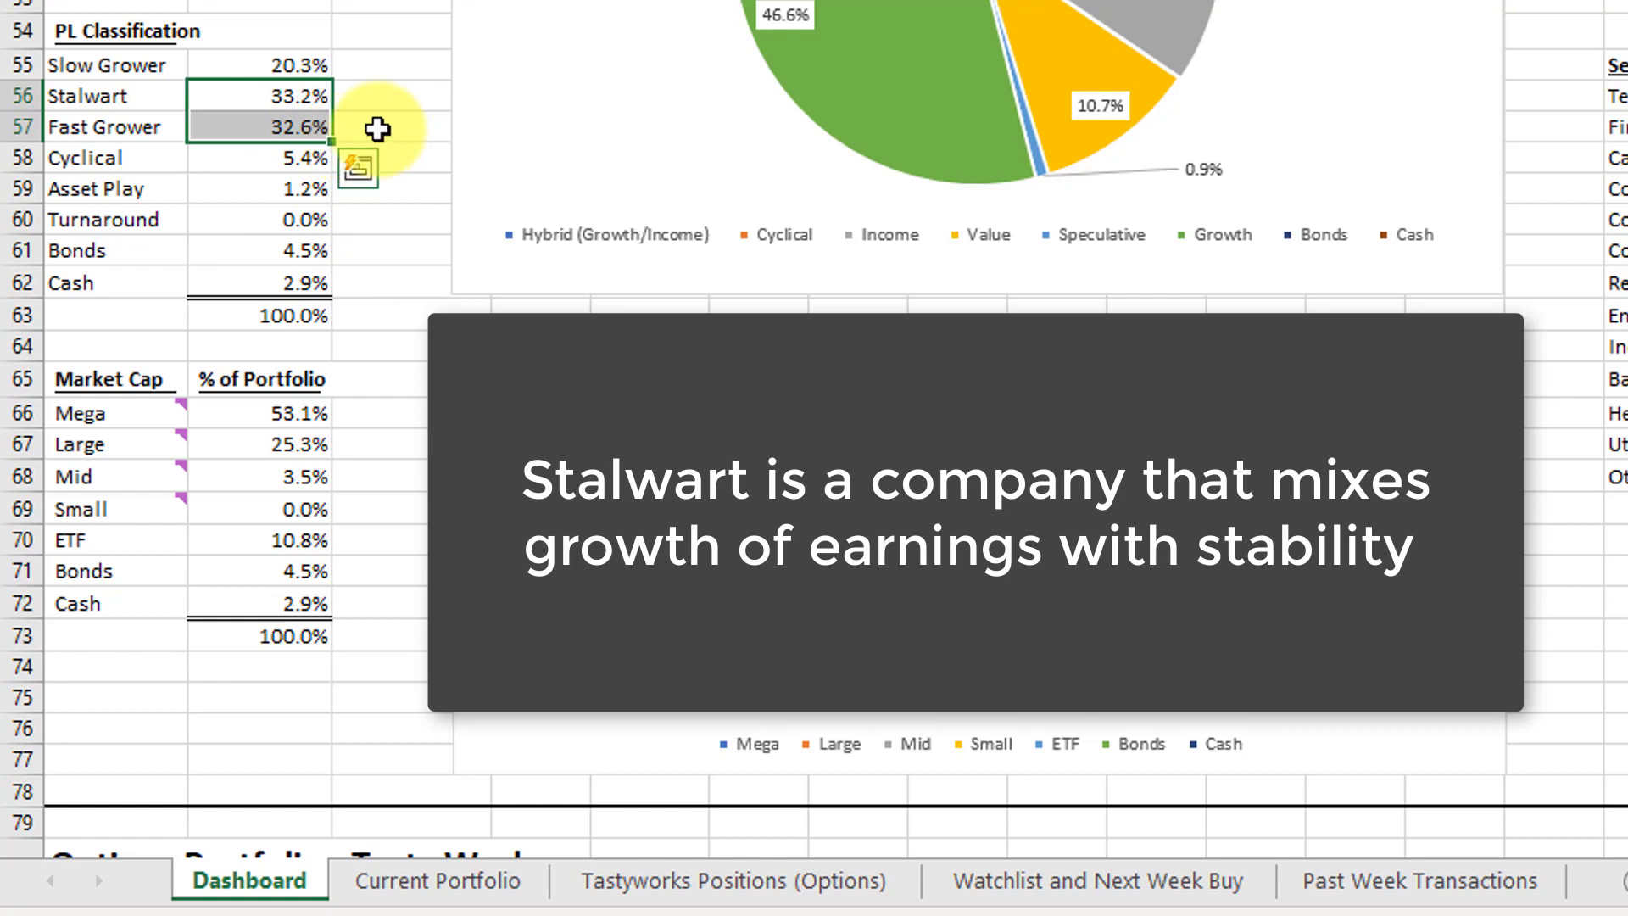
click(315, 126)
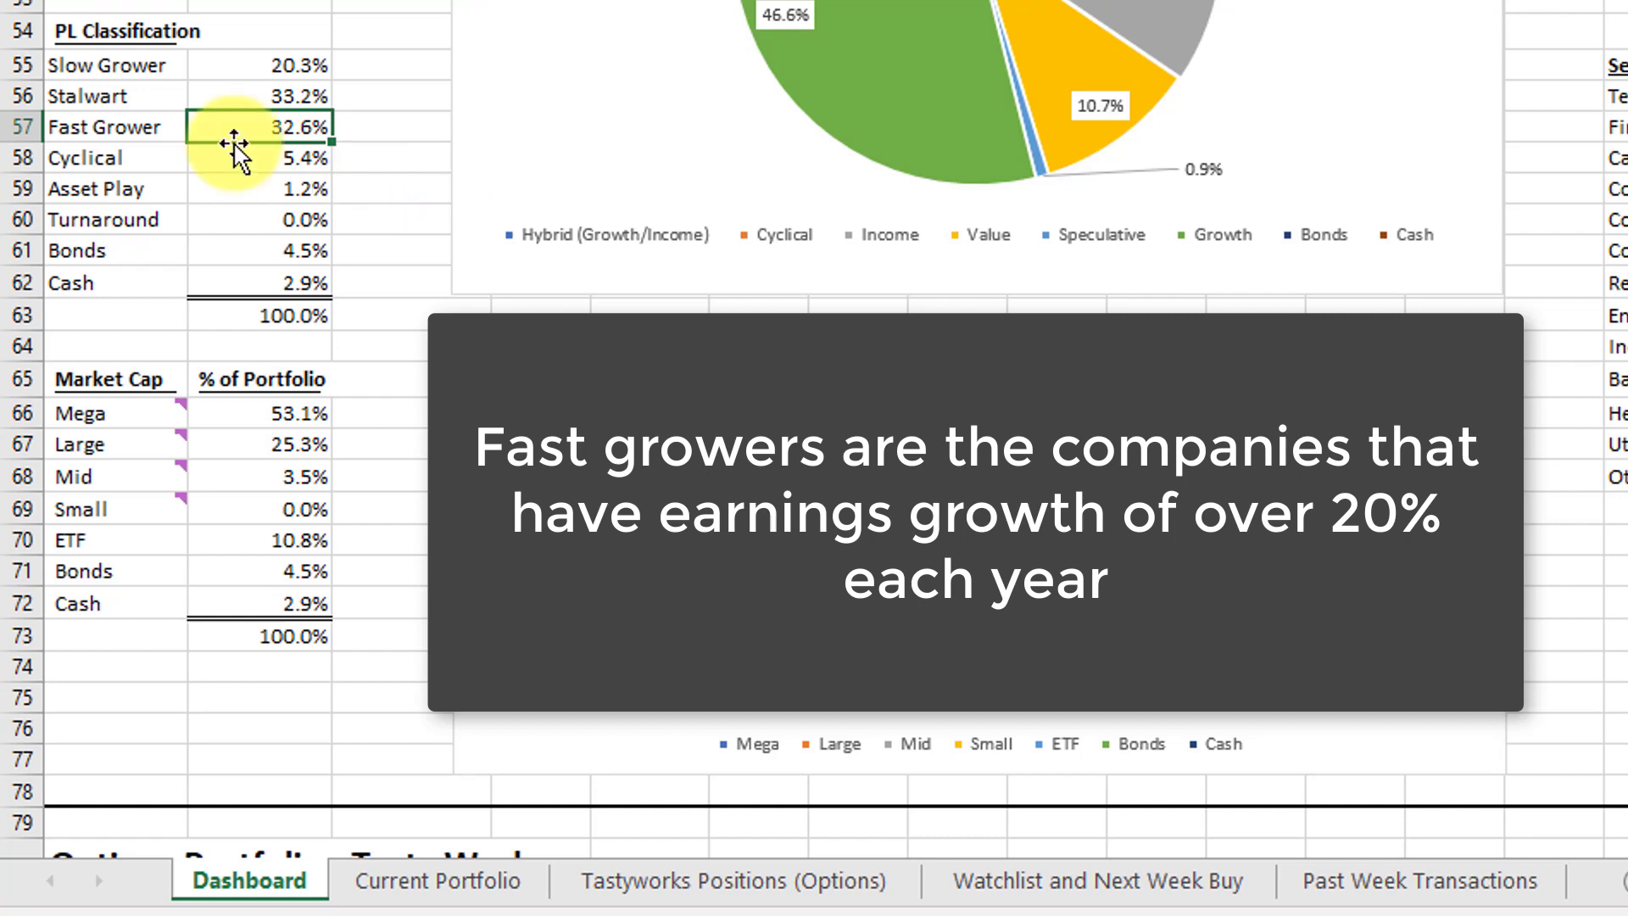
click(254, 68)
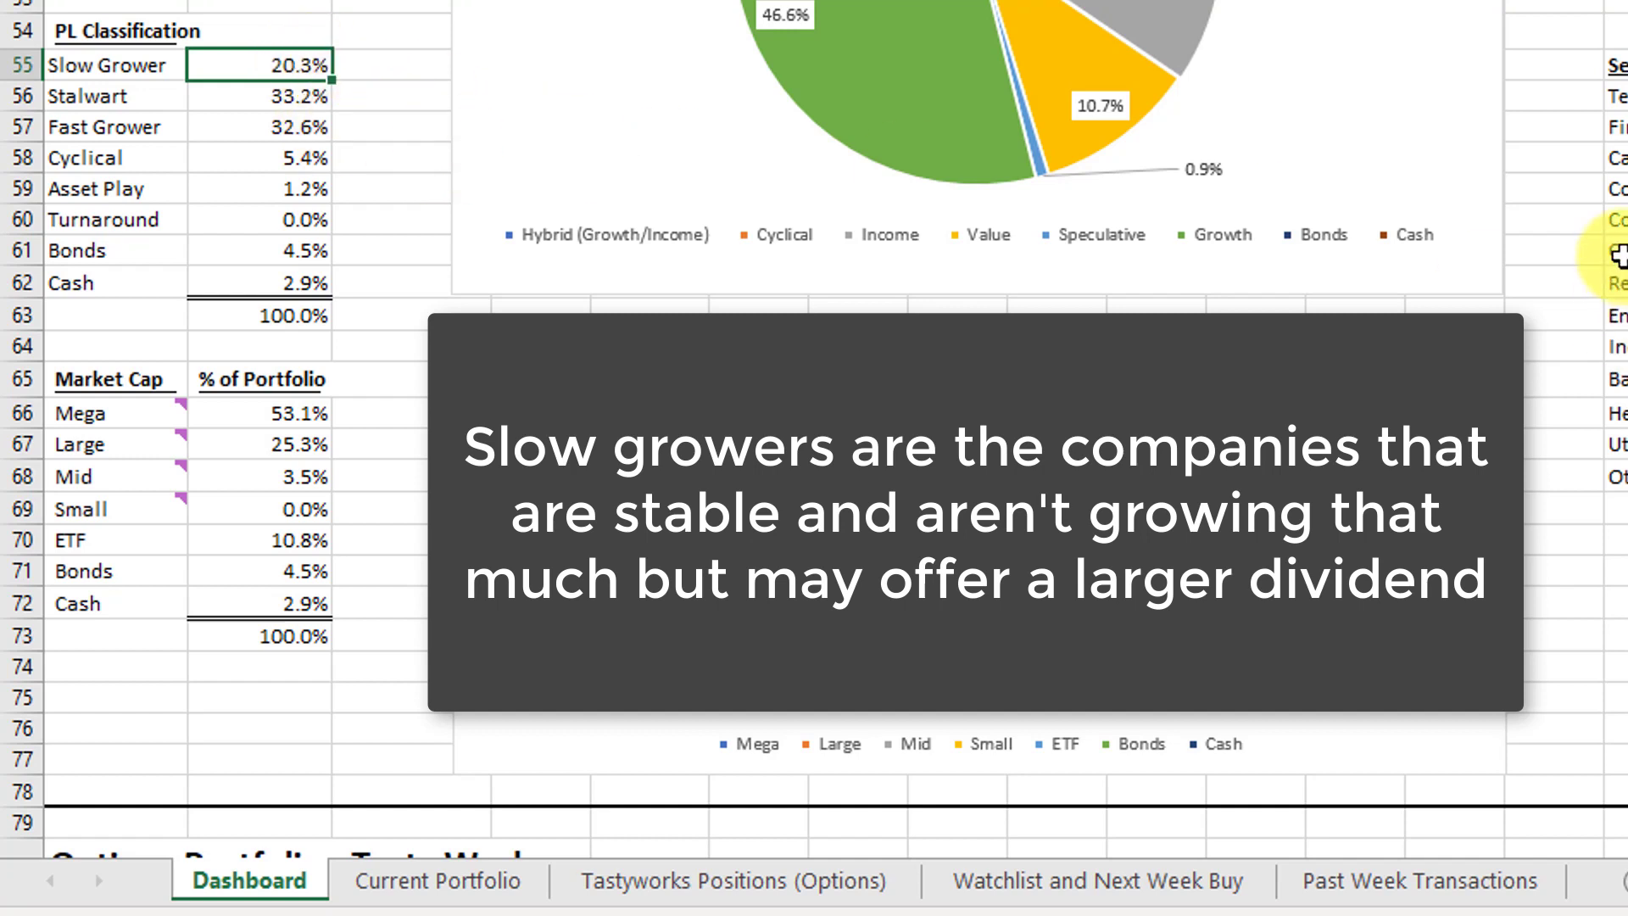
drag(142, 70, 221, 71)
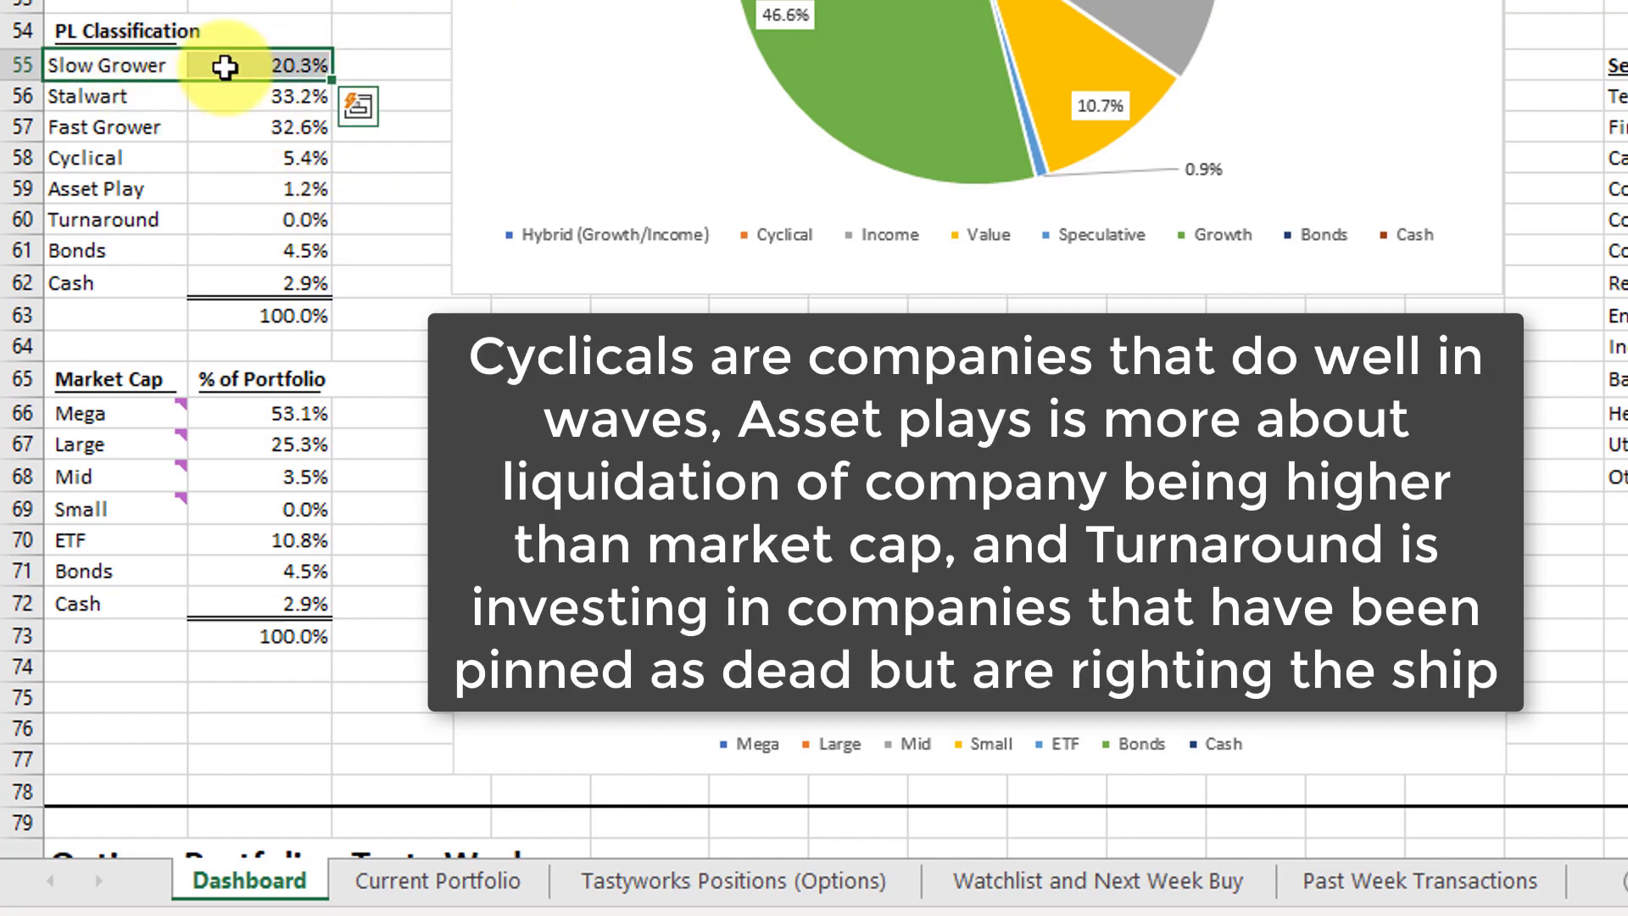
click(292, 127)
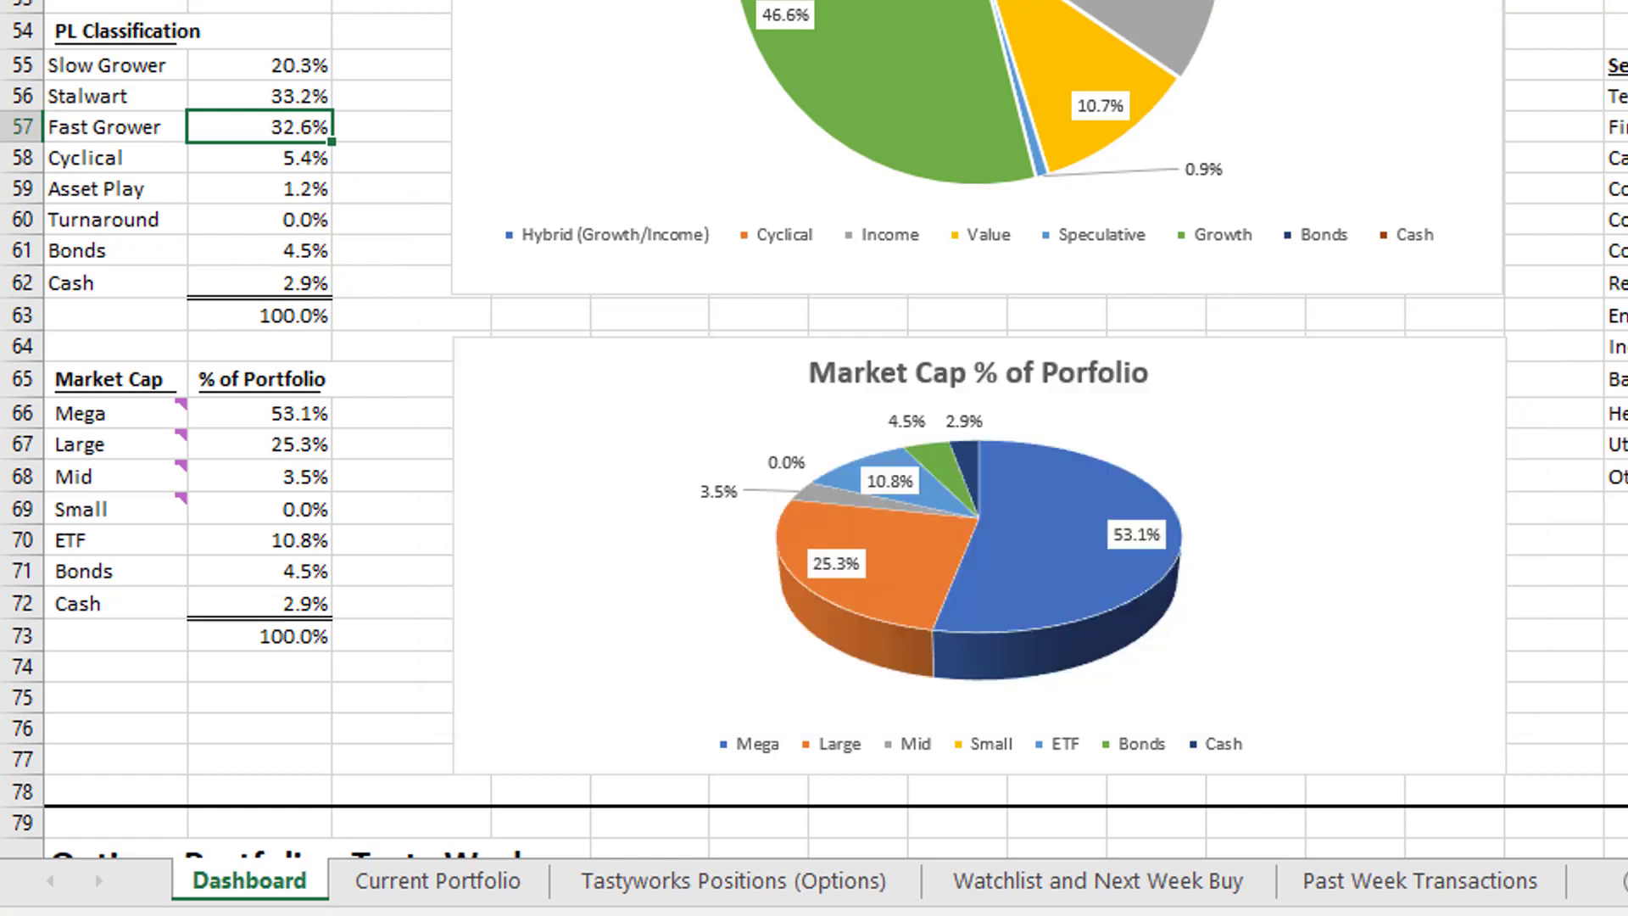
Step: Return to the Dashboard's performance summary and examine the portfolio returns, SPY comparison, Beta and Alpha Generated figures
click(1616, 283)
scroll(1616, 283, up, 2)
scroll(814, 441, up, 11)
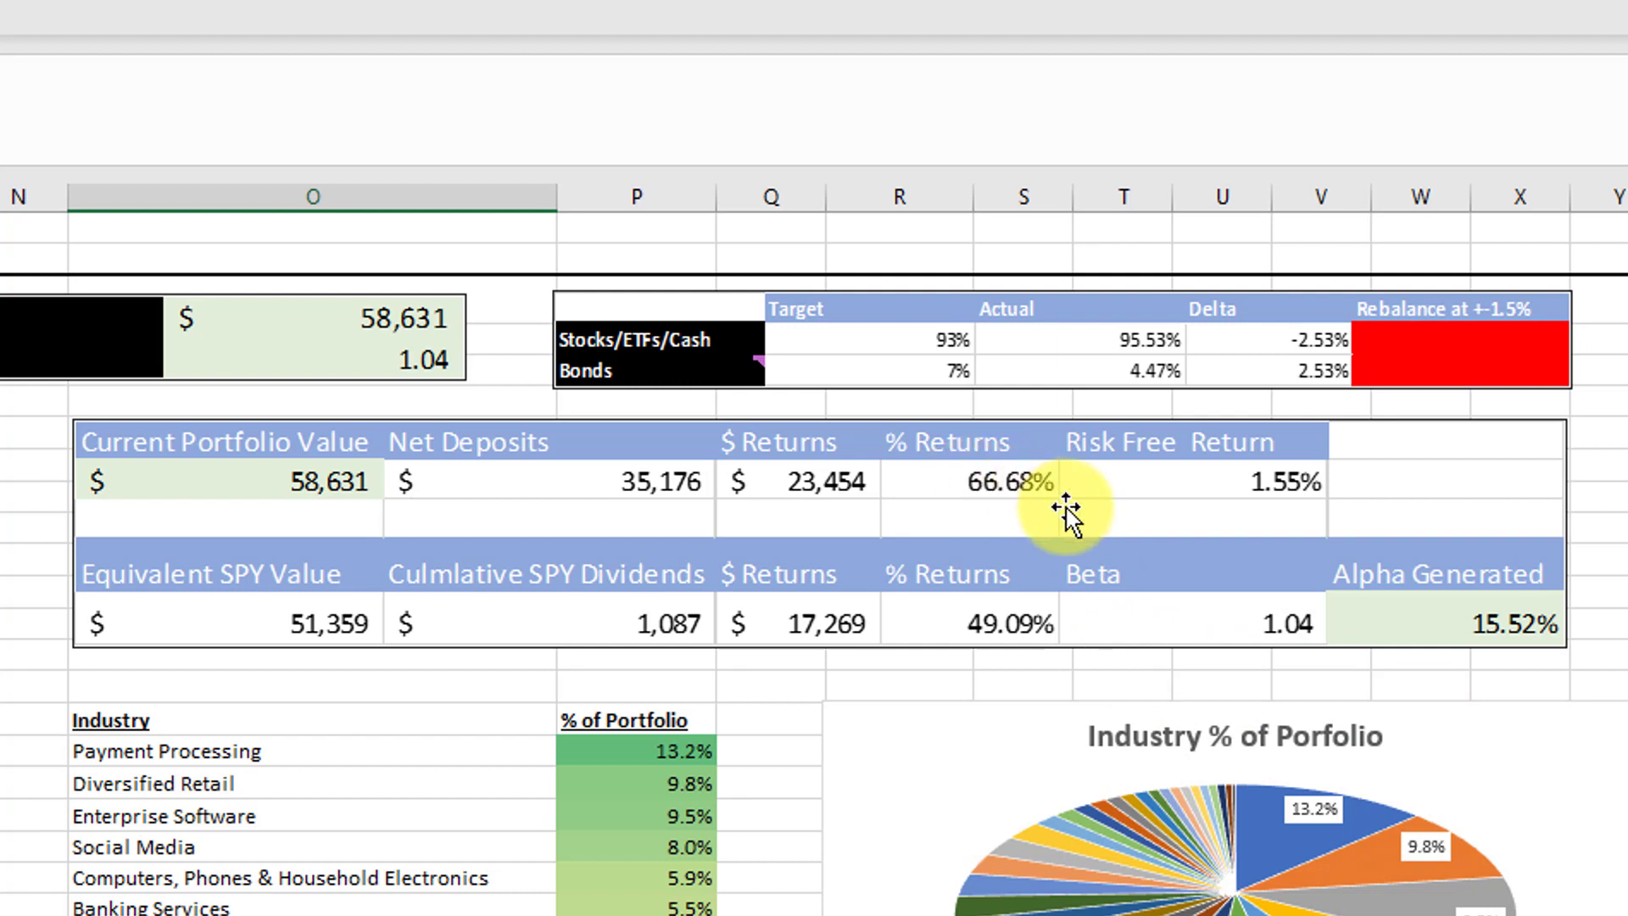
click(1026, 663)
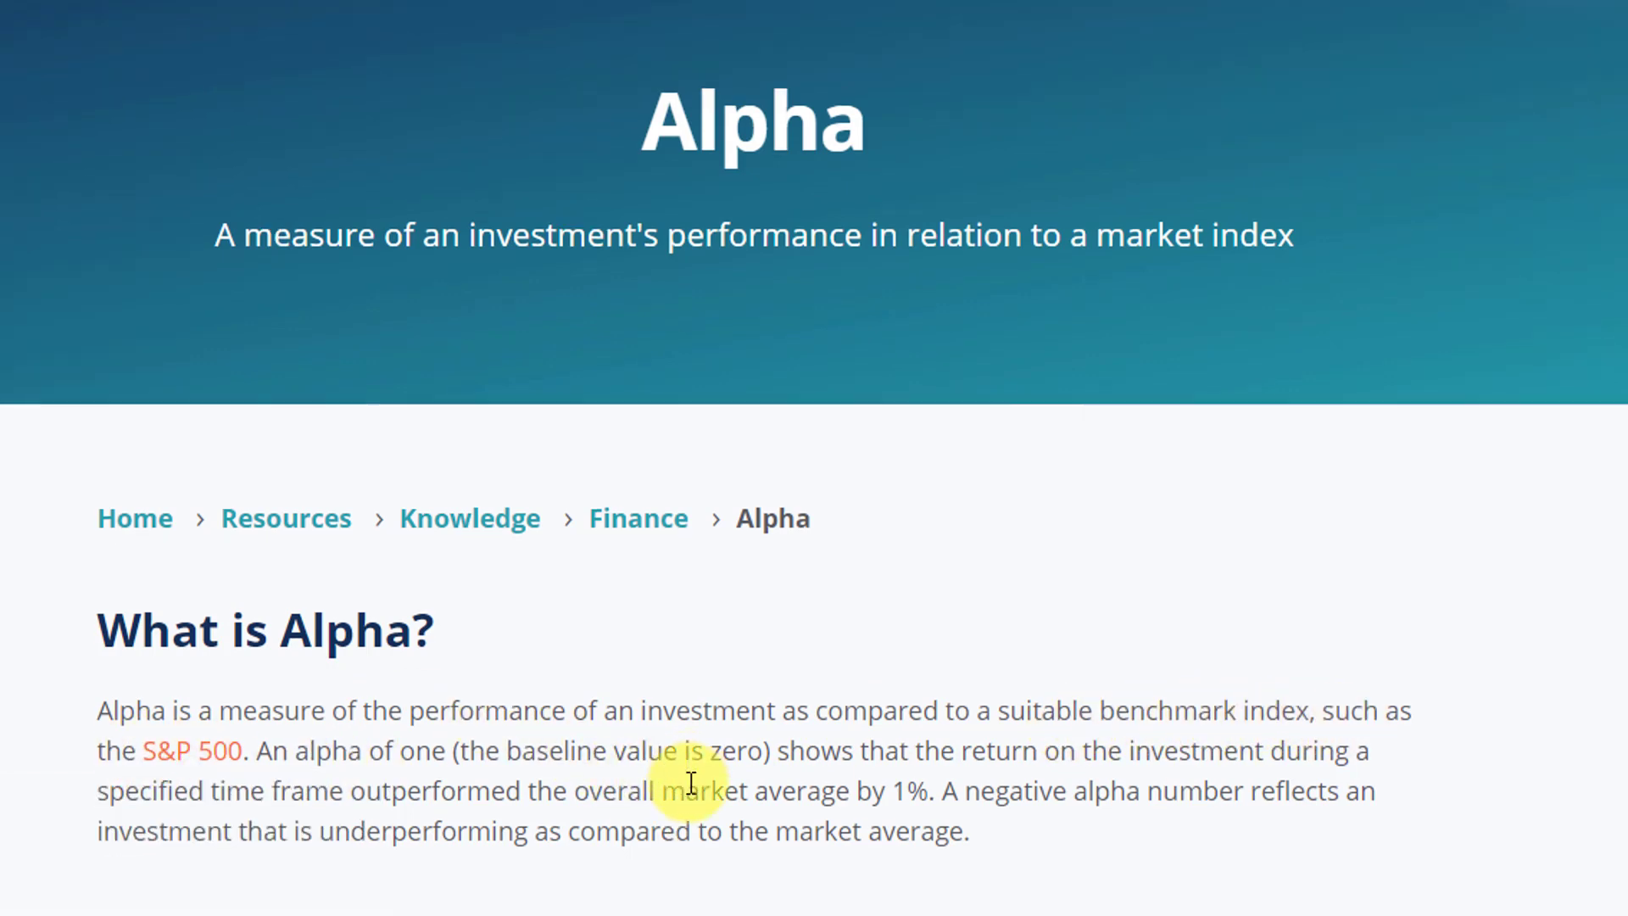
Step: Switch to the Alpha article in the browser, find the CAPM-derived Alpha formula and highlight its first Rf term
scroll(691, 782, down, 15)
scroll(904, 890, down, 10)
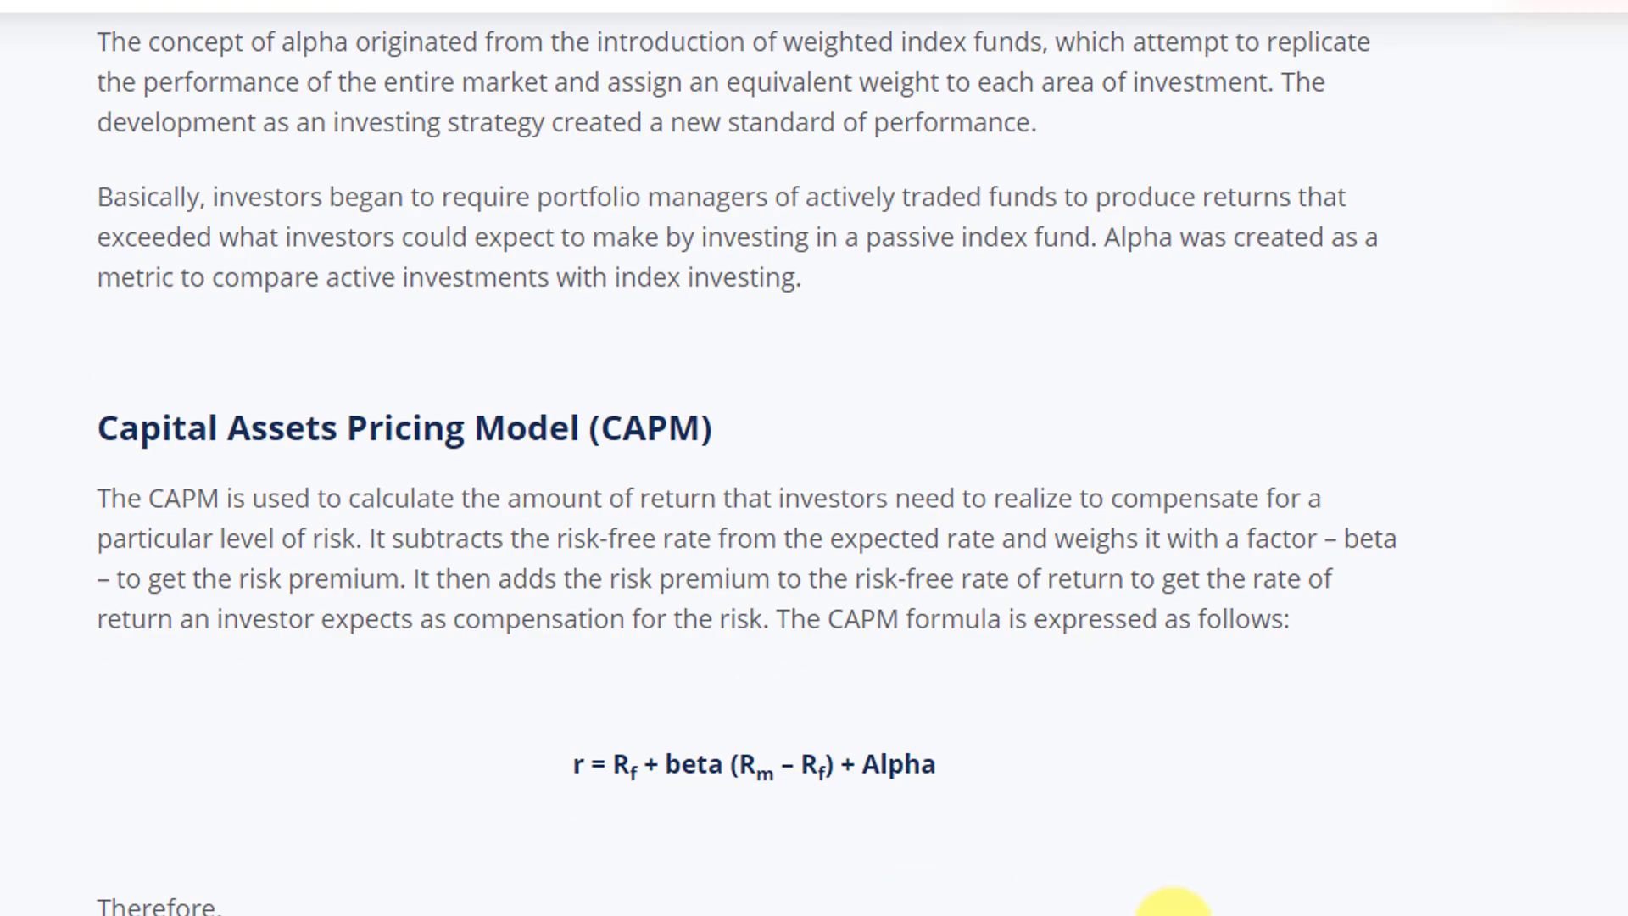
scroll(1173, 906, down, 3)
scroll(1172, 905, down, 2)
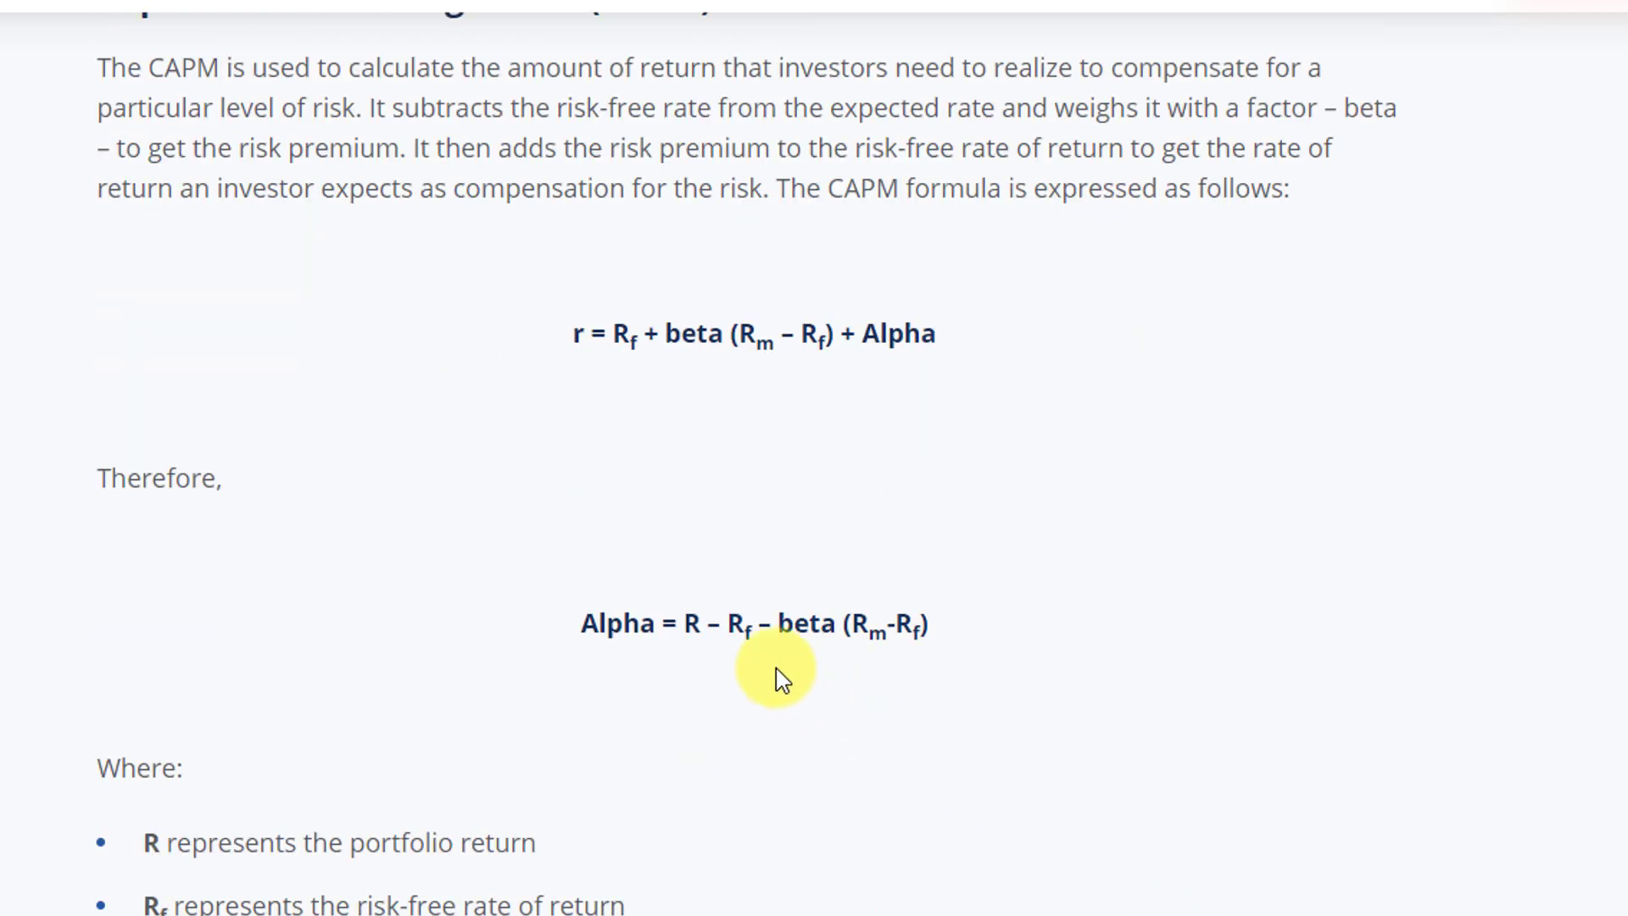
drag(725, 625, 754, 634)
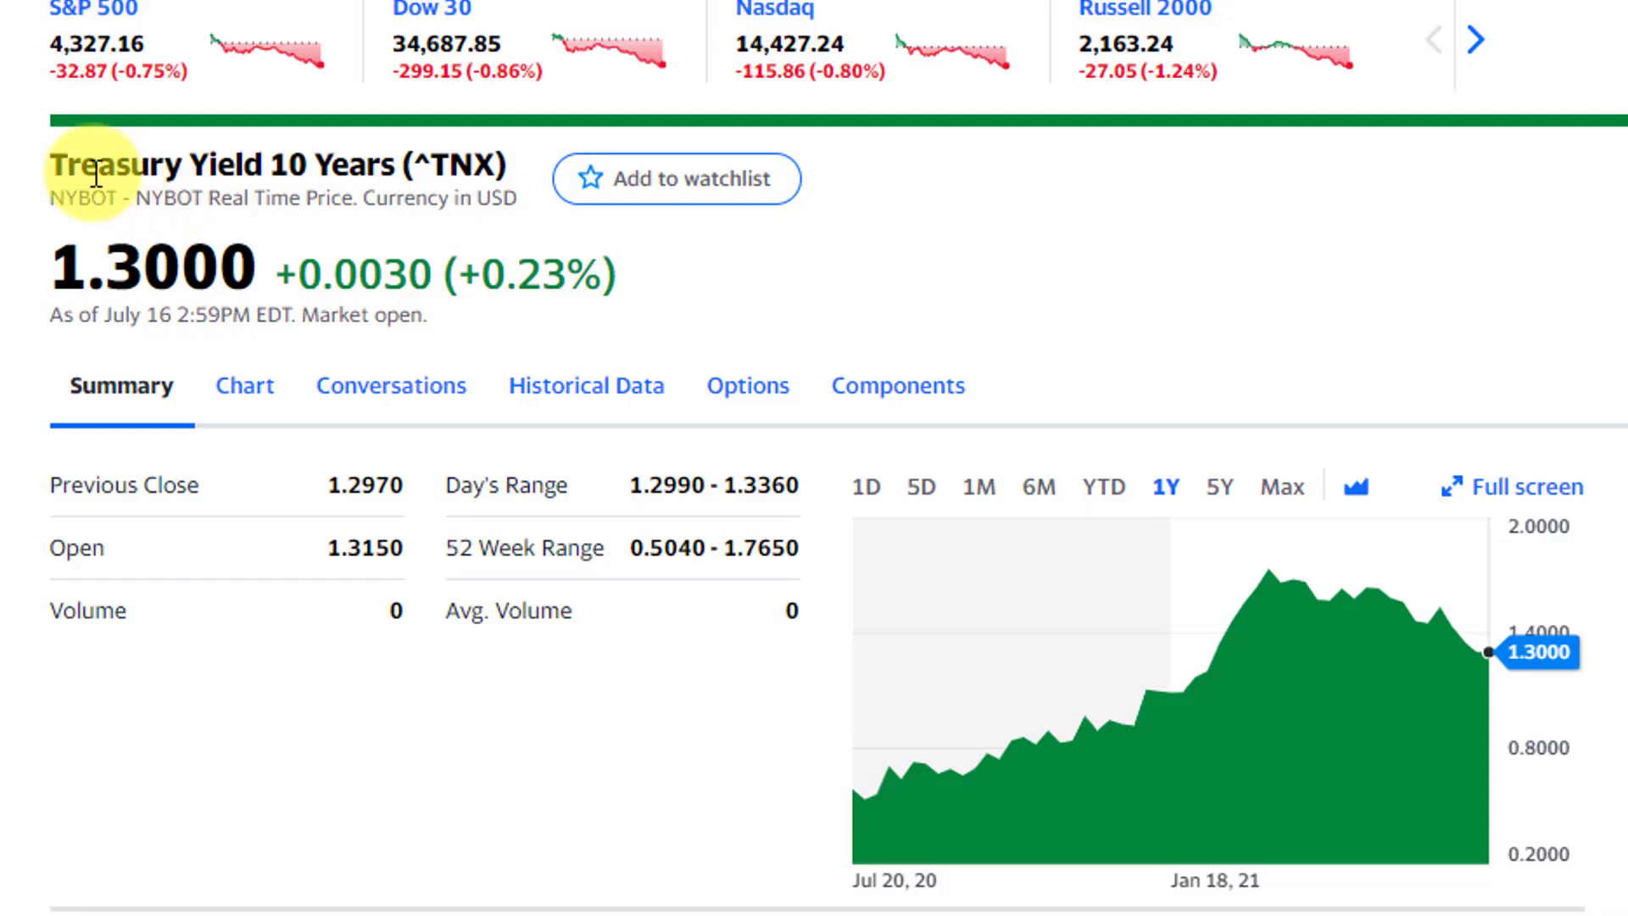
Step: Check the Treasury Yield 10 Years (^TNX) quote as the risk-free rate, and highlight Rf in the Alpha formula again
drag(53, 163, 320, 262)
click(223, 315)
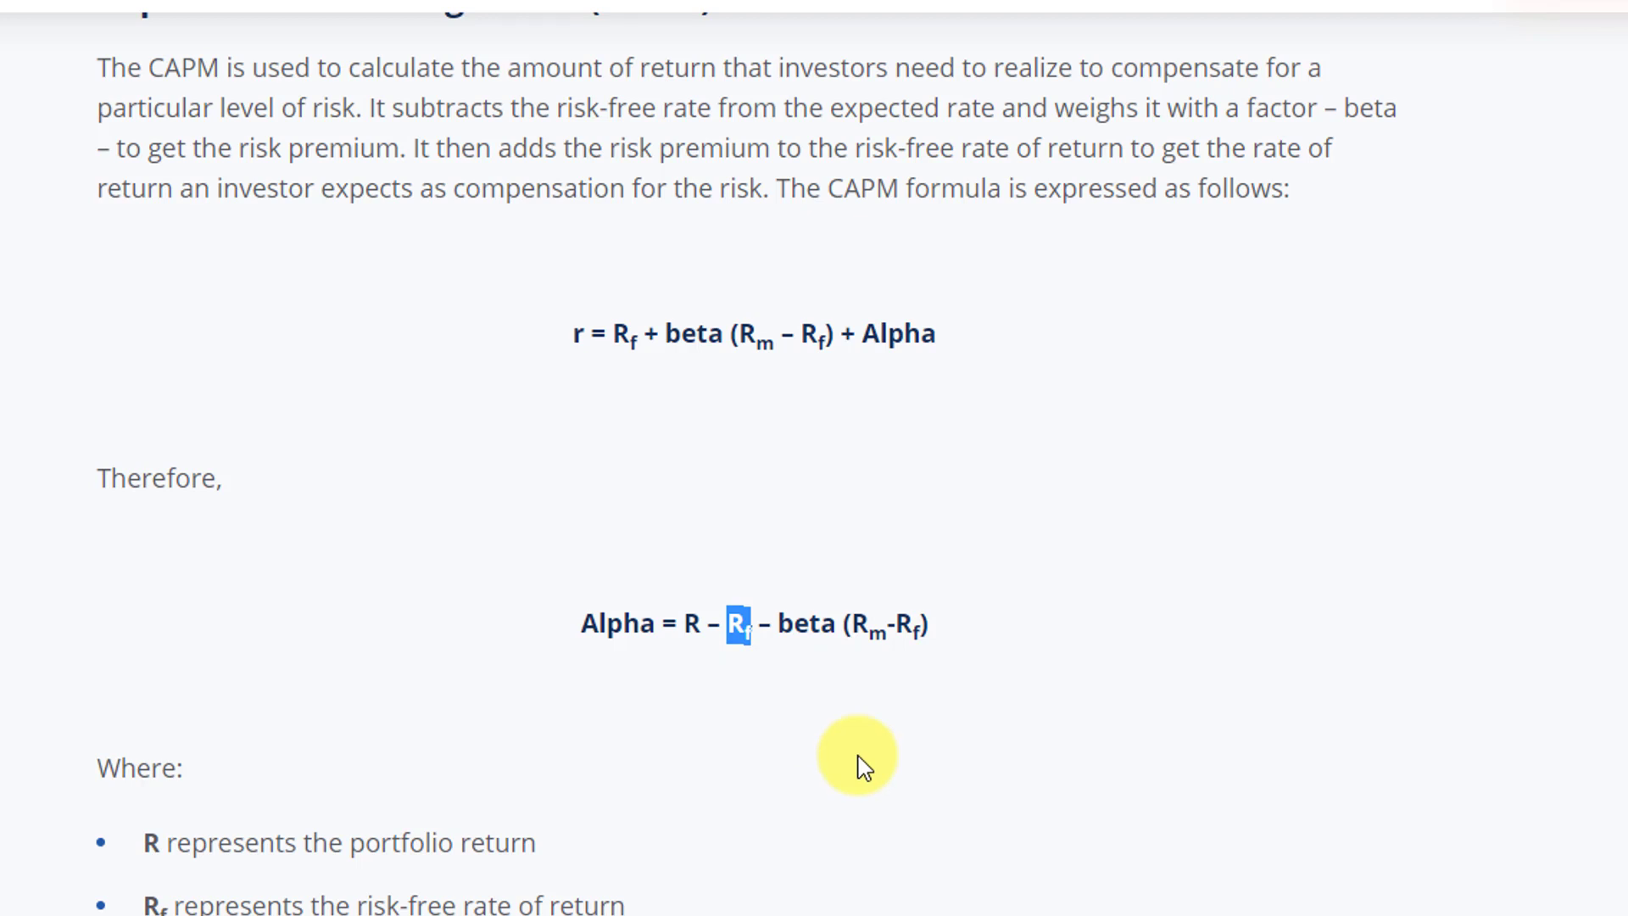
click(737, 625)
drag(729, 623, 755, 625)
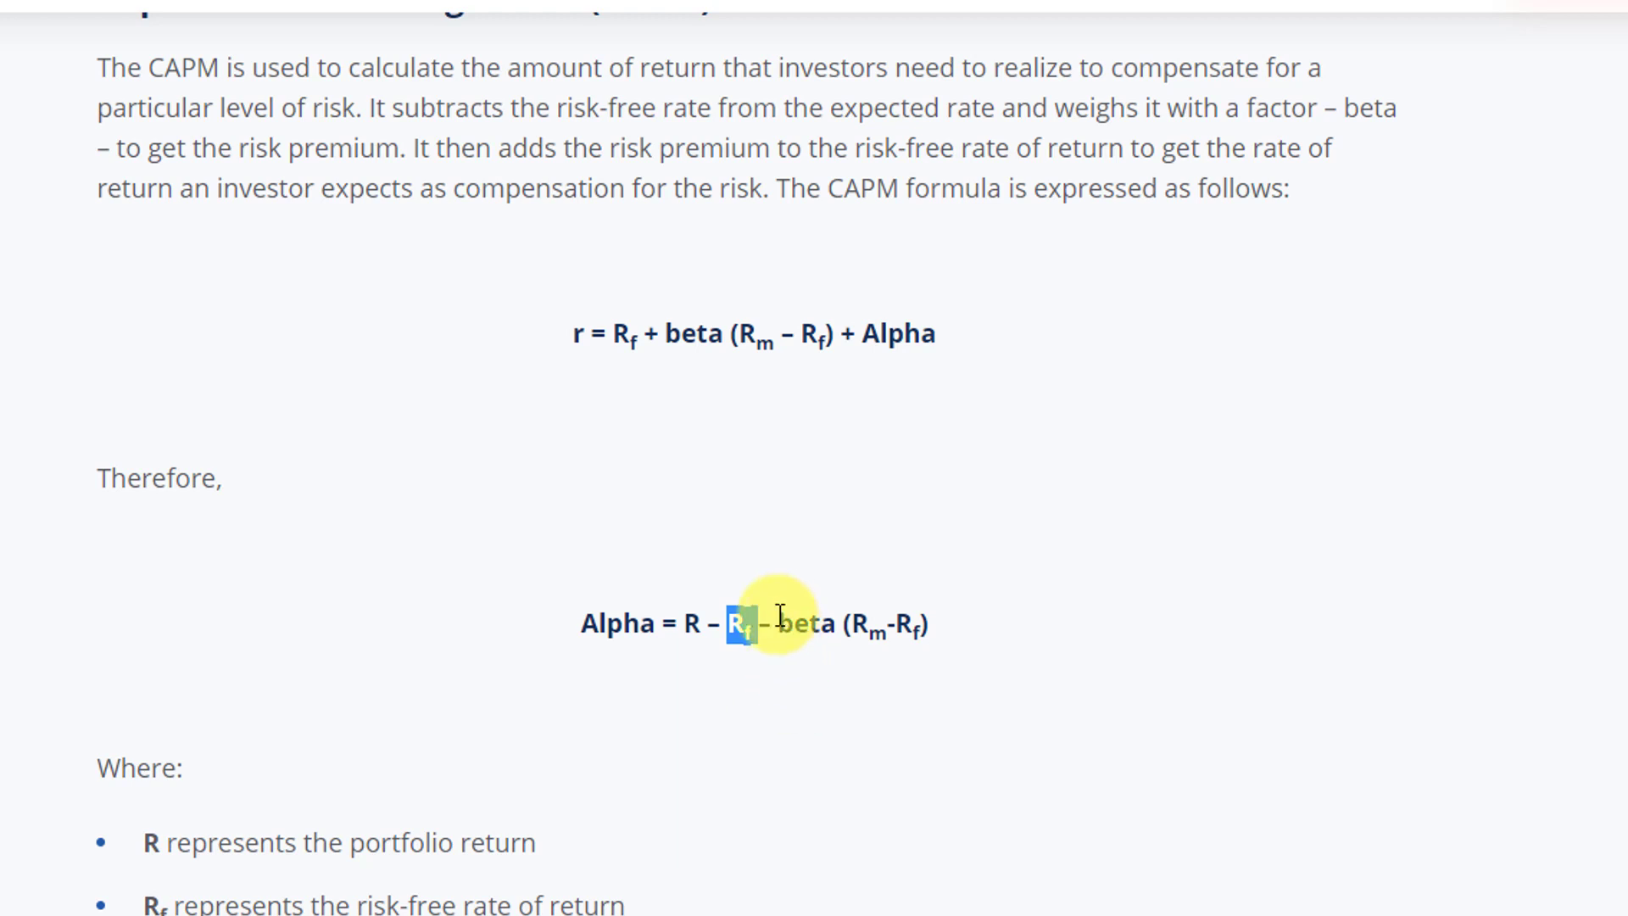
Step: Highlight beta in the Alpha formula, and check the price and Beta (5Y Monthly) on the ARK Innovation ETF (ARKK) quote
drag(779, 623, 836, 624)
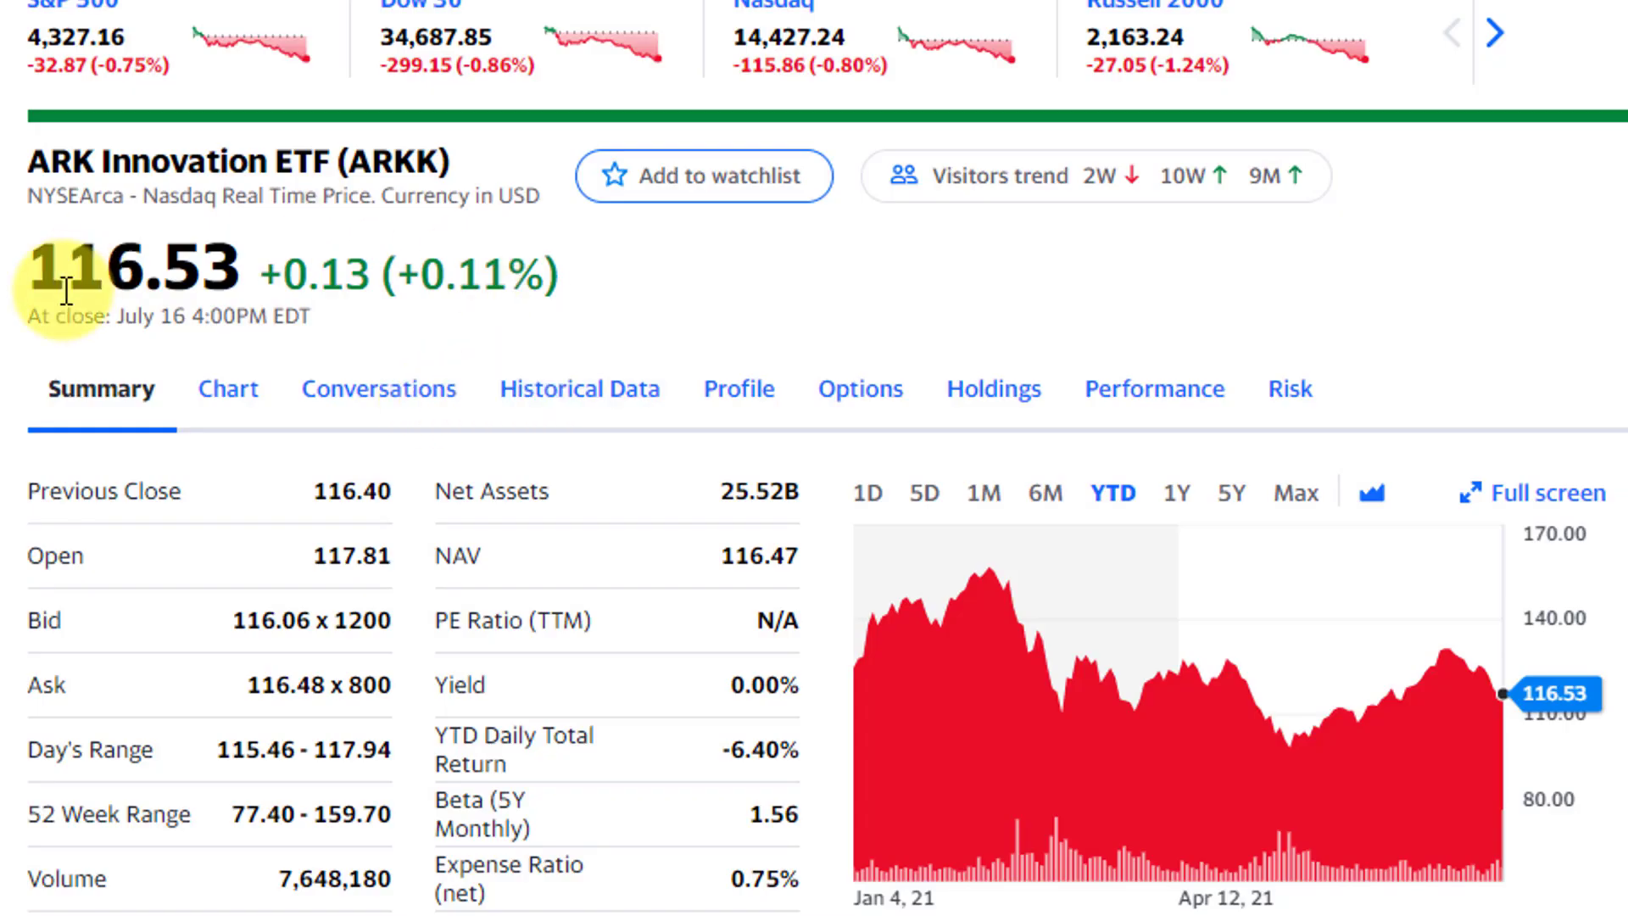
drag(46, 271, 559, 276)
click(497, 778)
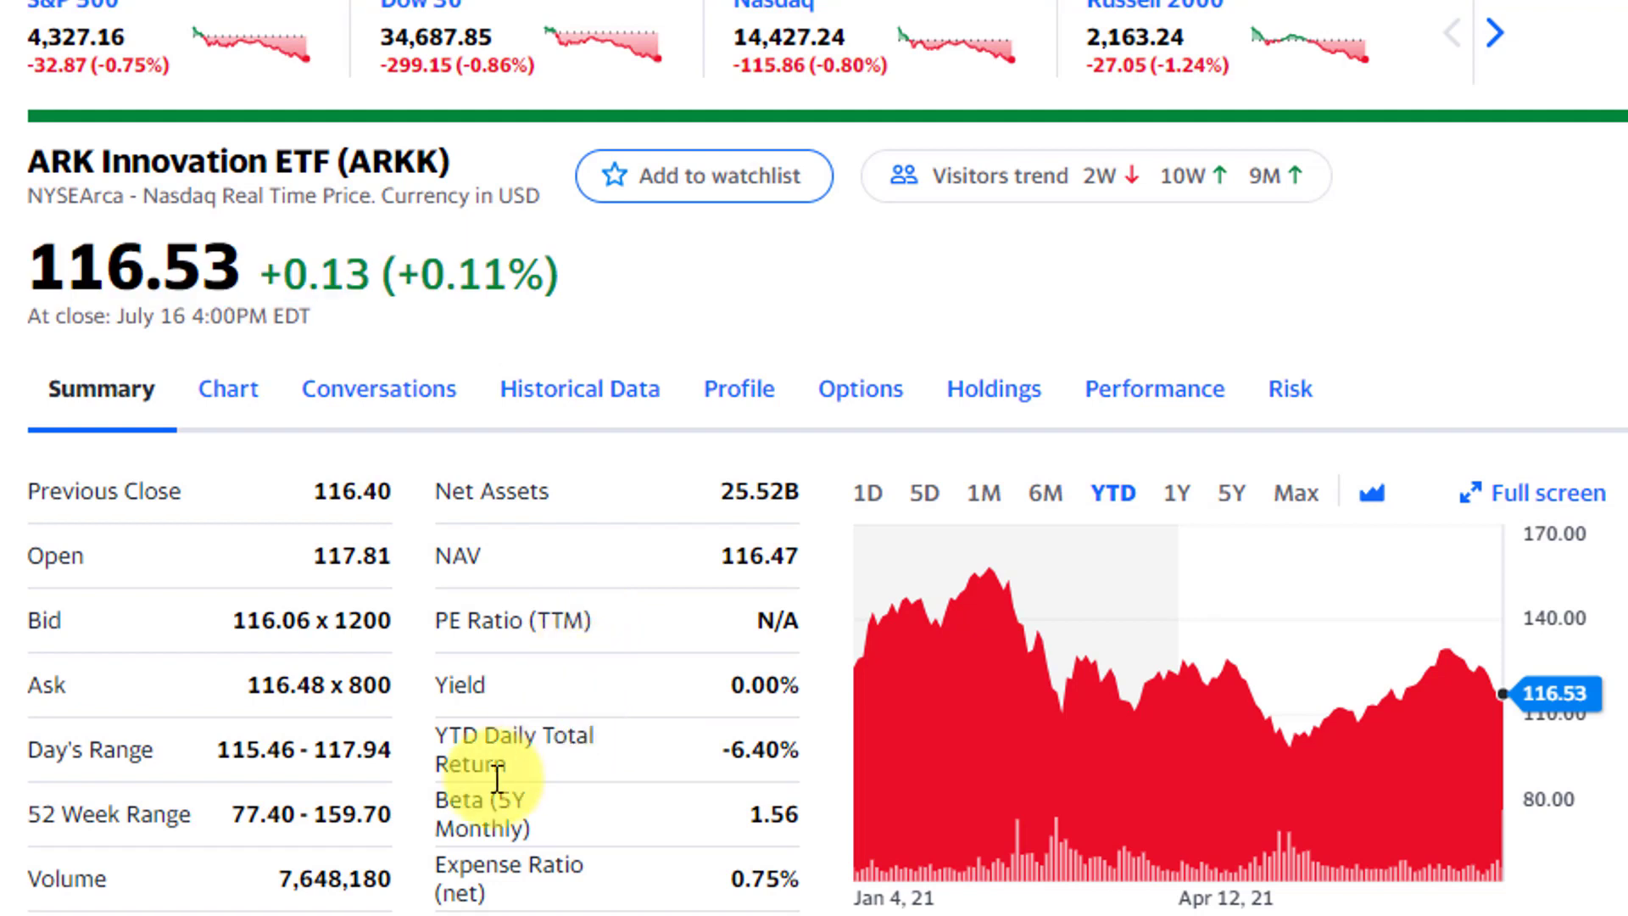
drag(407, 814, 781, 814)
click(737, 826)
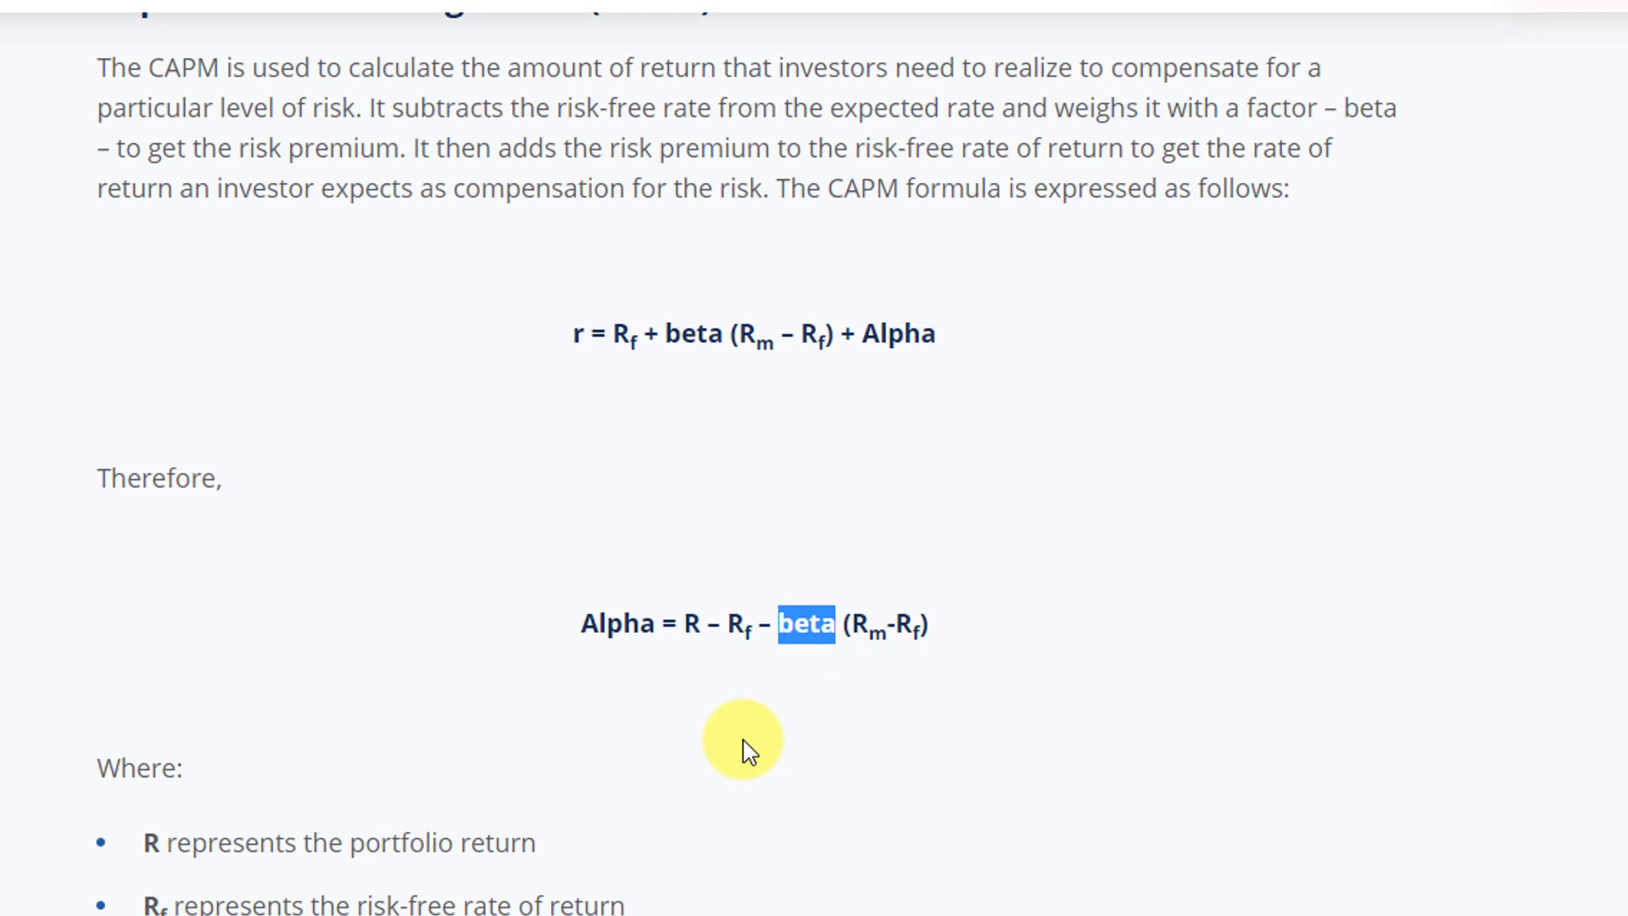
Step: Highlight the complete Alpha formula in the article and read its variable definitions and worked example
click(812, 658)
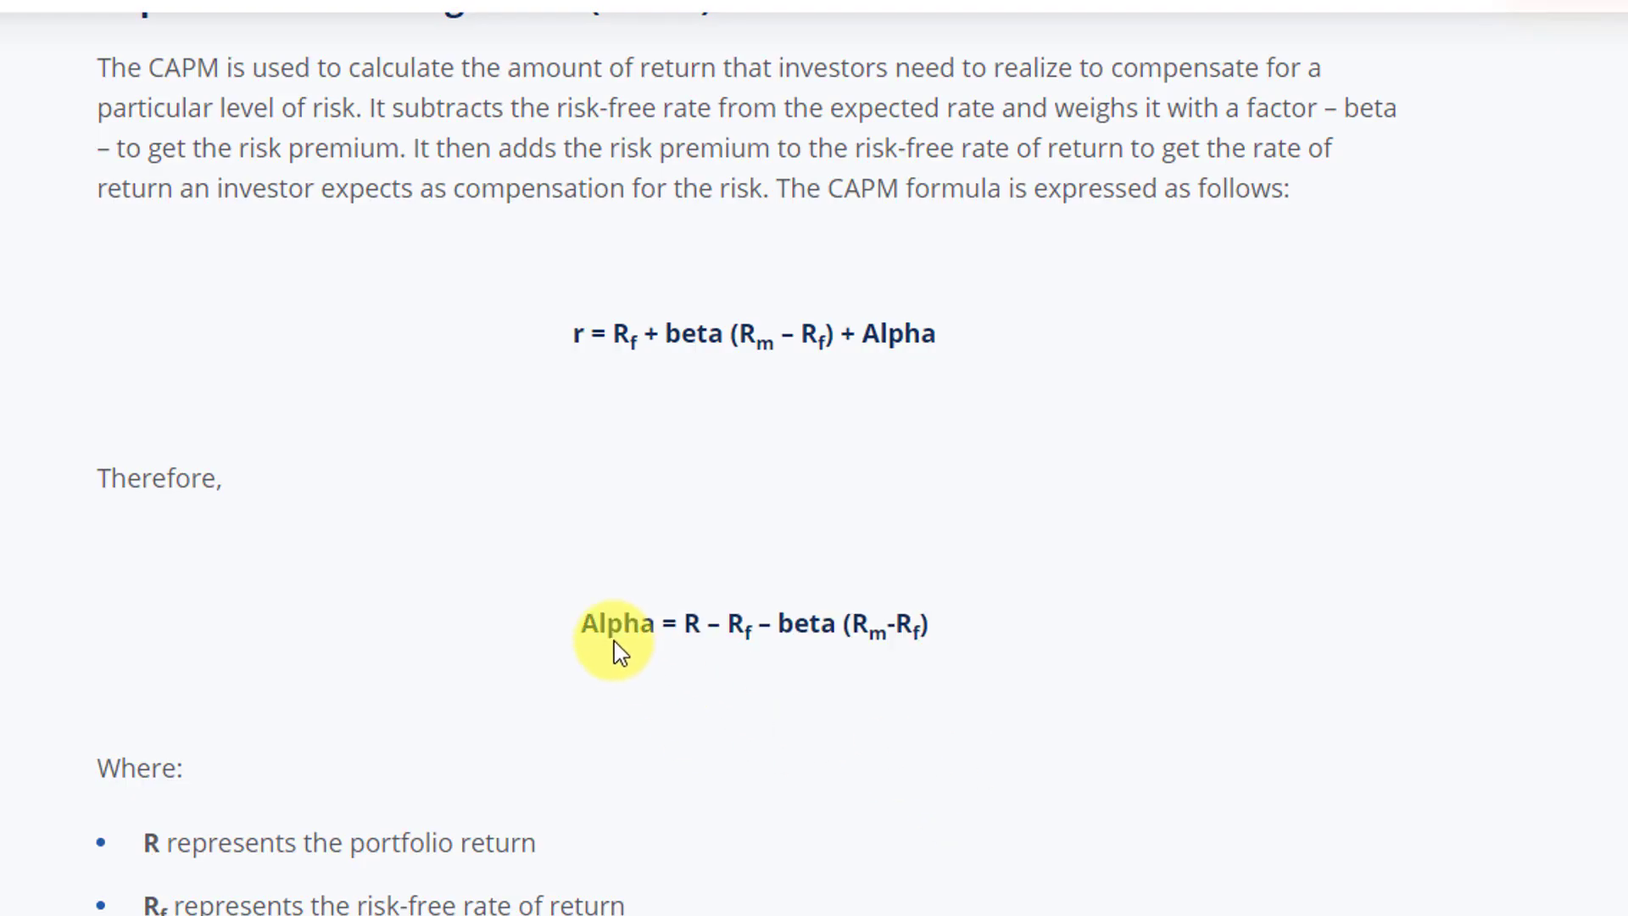
drag(581, 623, 653, 628)
scroll(703, 776, down, 2)
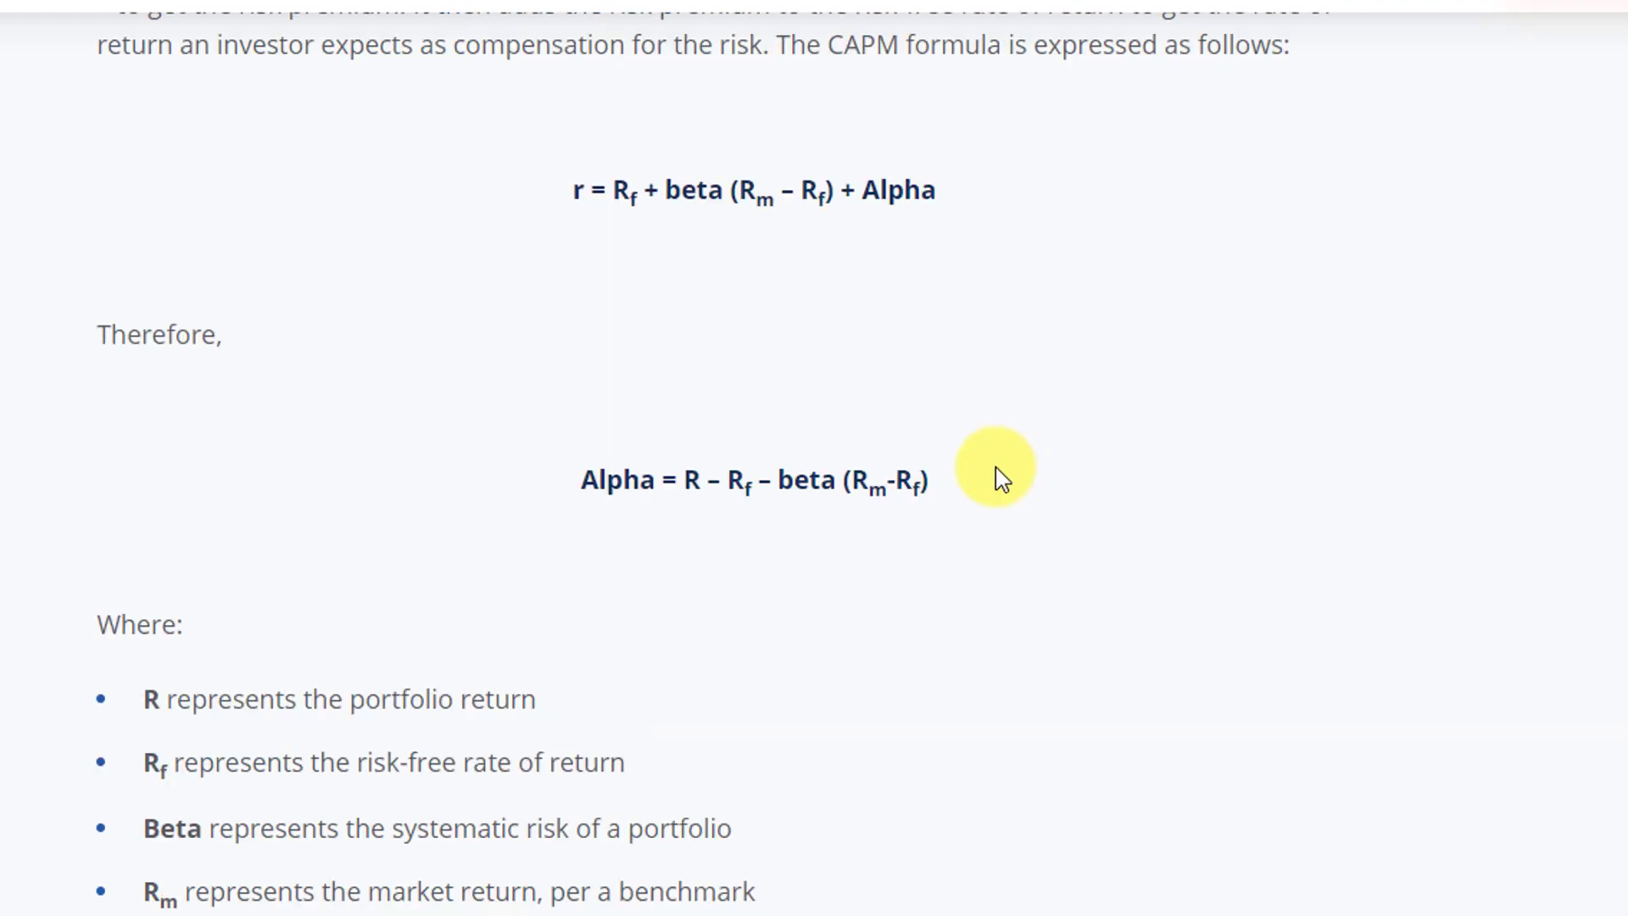
drag(1000, 475, 570, 480)
scroll(791, 854, down, 3)
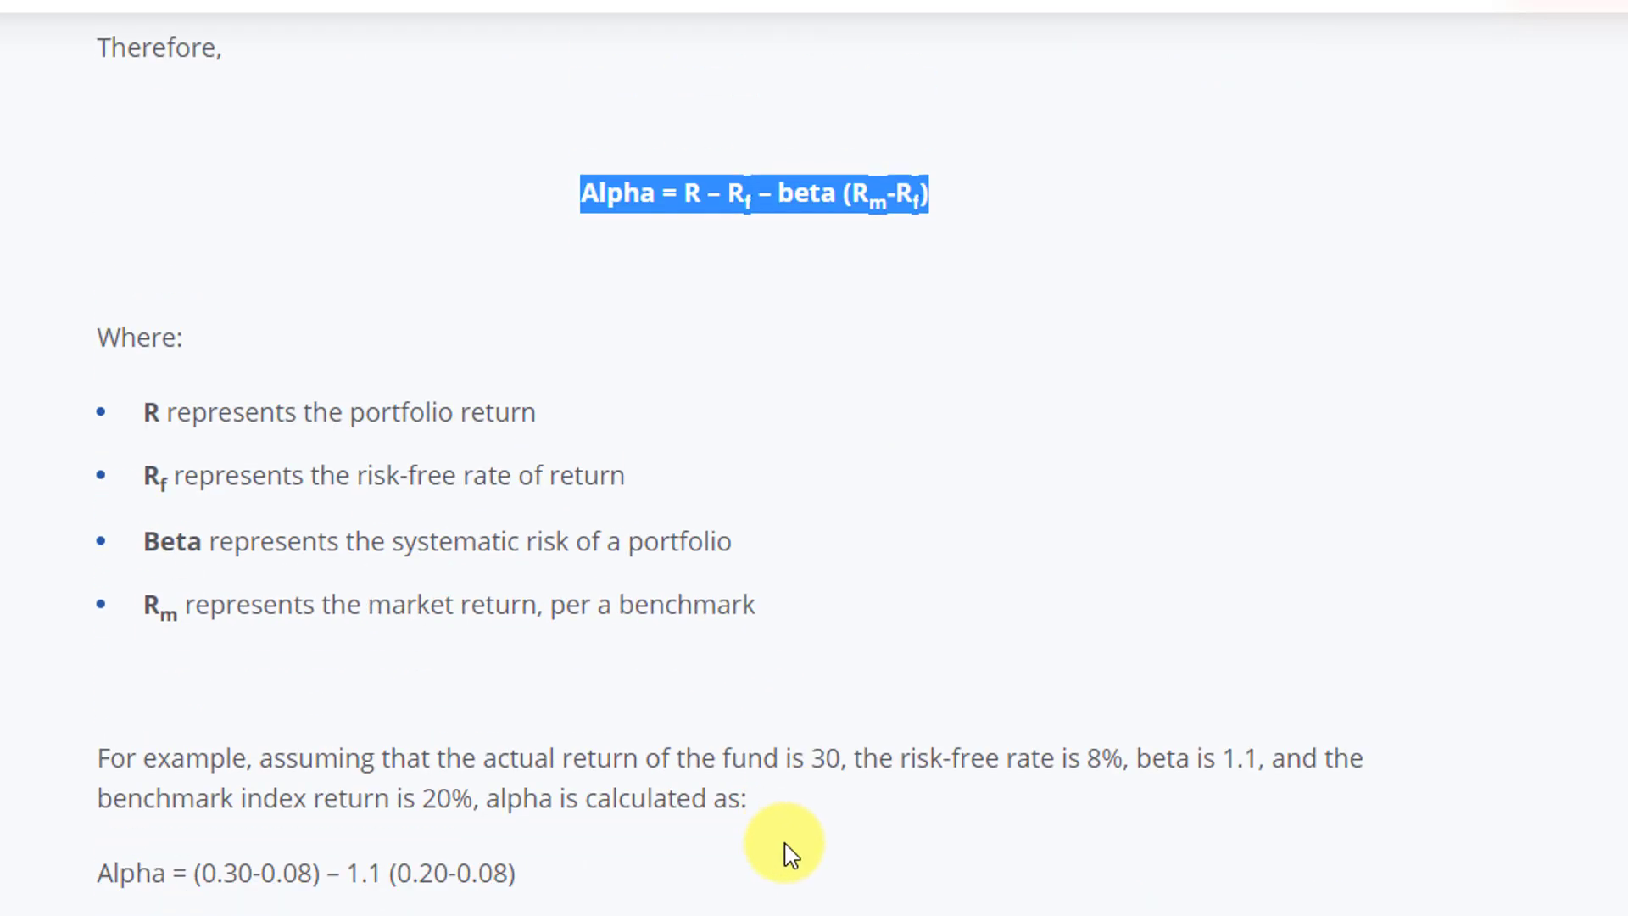
scroll(791, 854, up, 3)
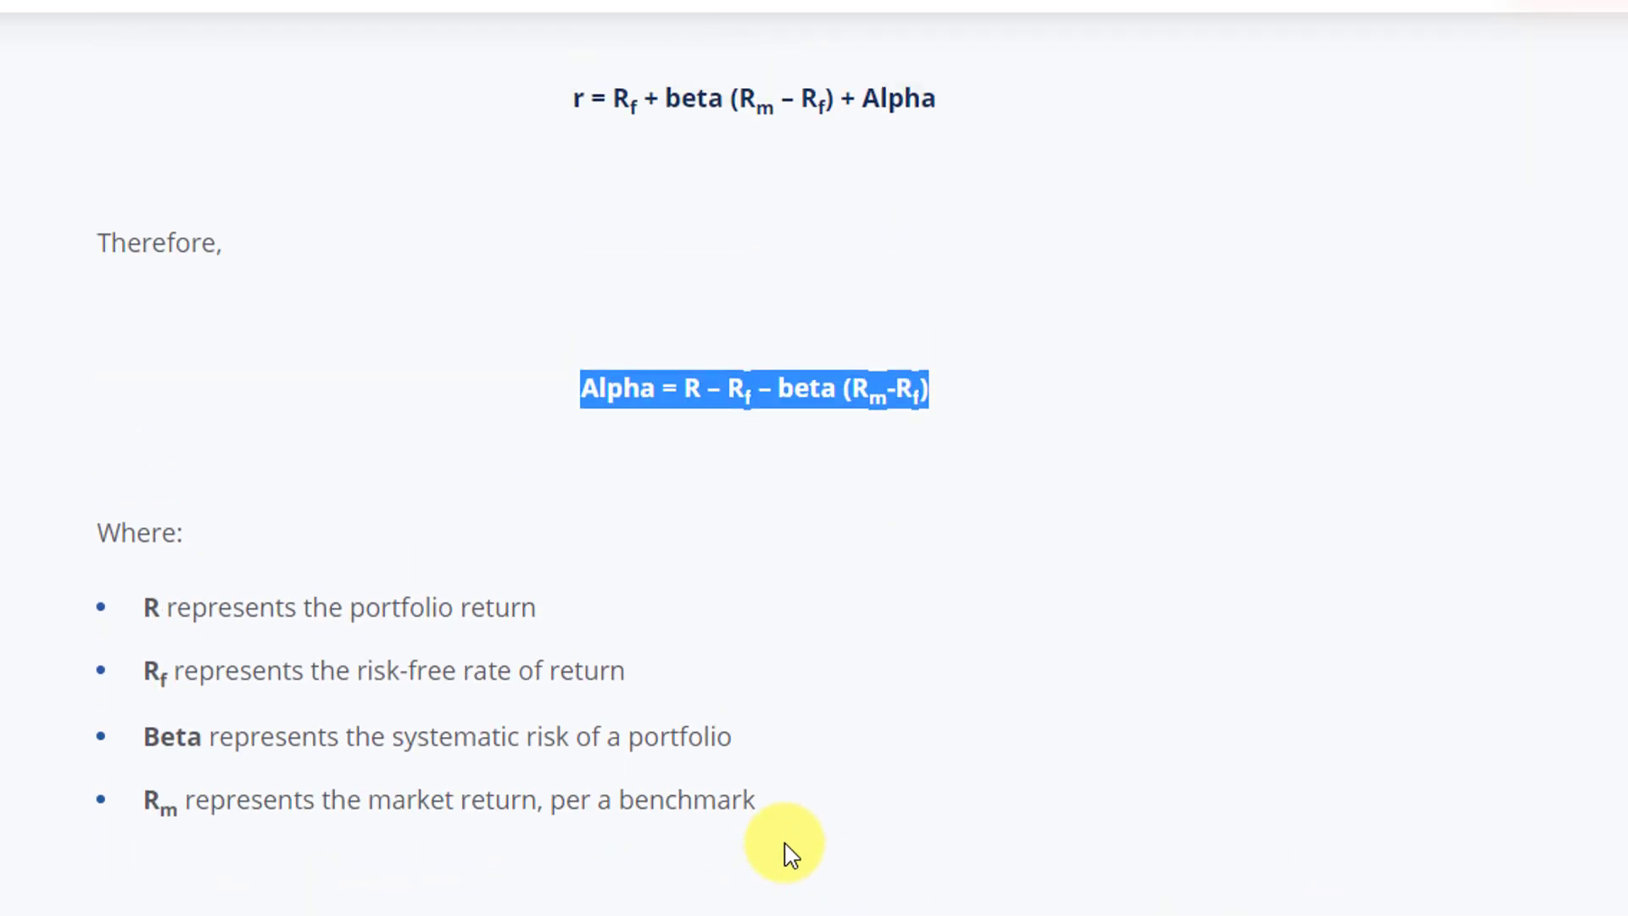